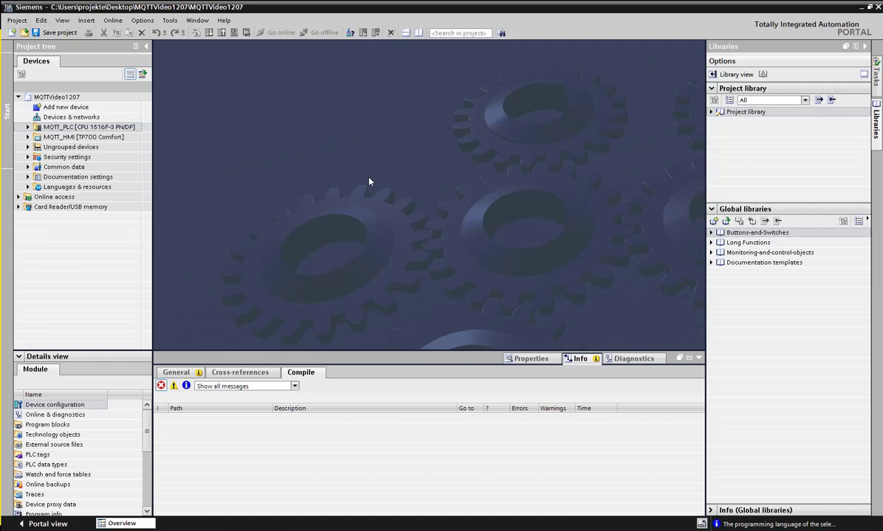
Open the MQTTRealTimeProcessDataCommunication global library file from its folder on disk
left_click(137, 129)
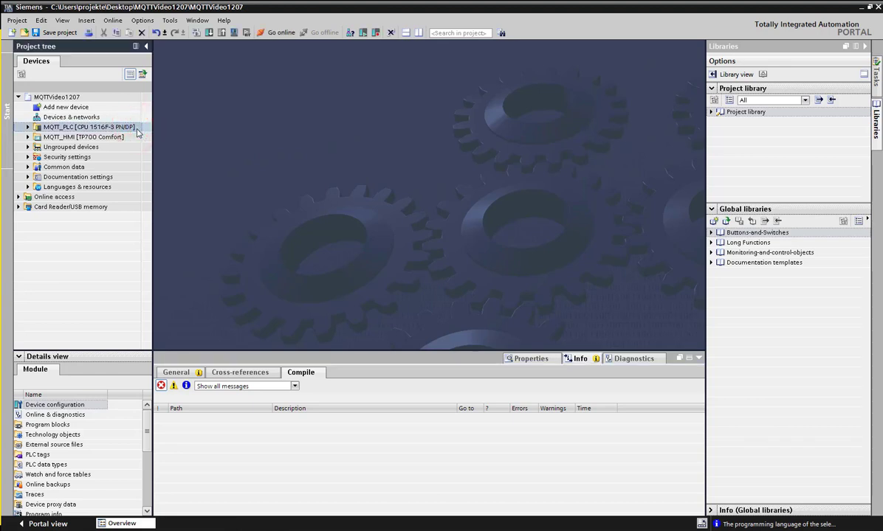
left_click(138, 139)
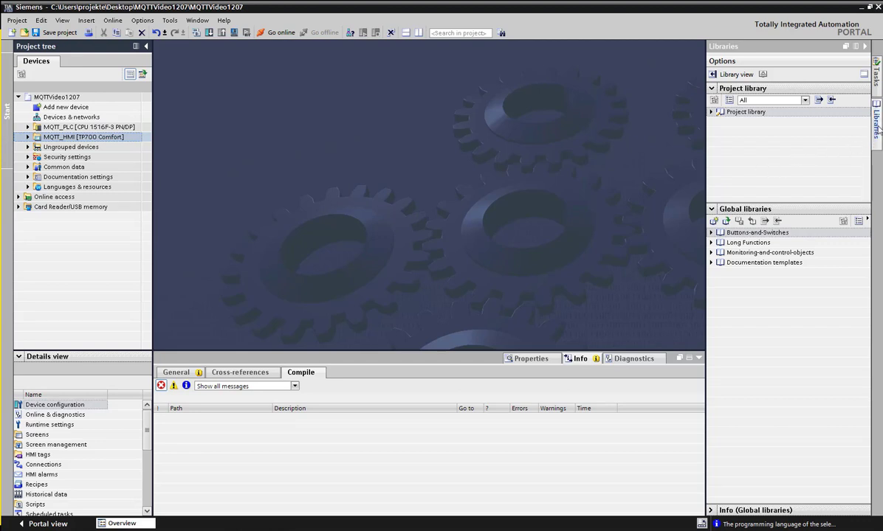
left_click(726, 221)
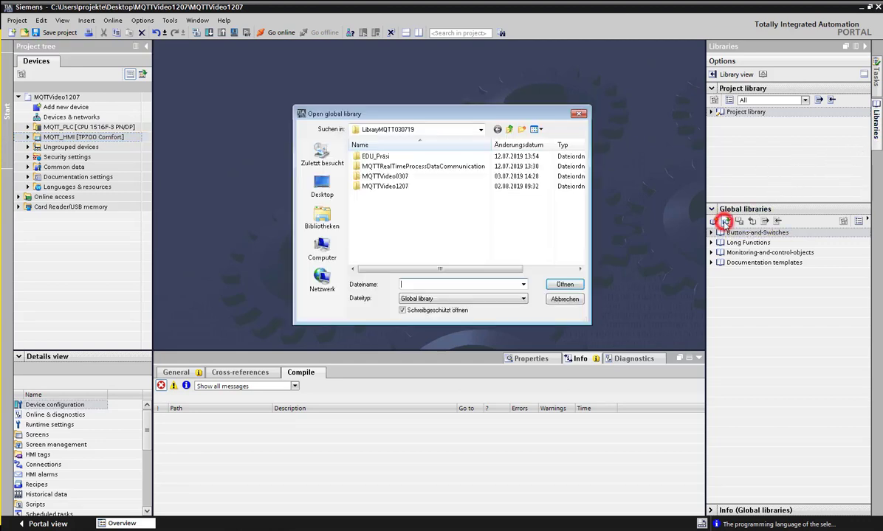
double_click(462, 169)
left_click(458, 216)
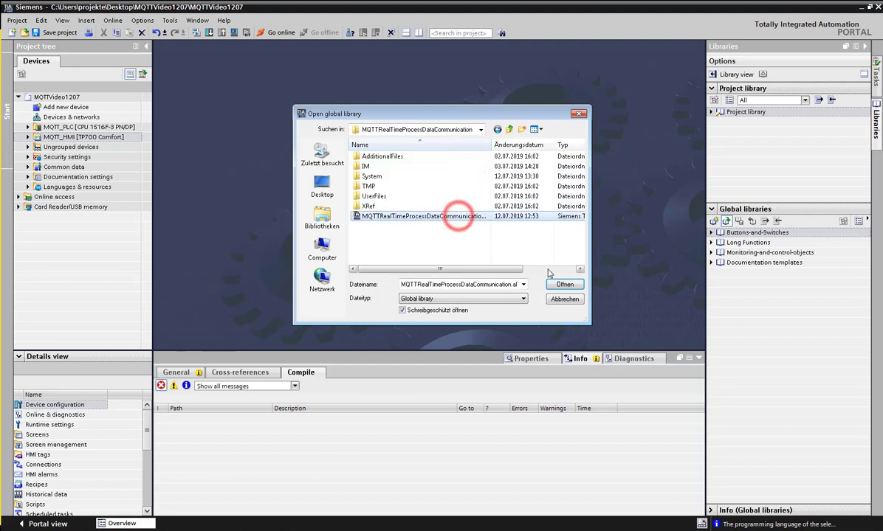
left_click(563, 285)
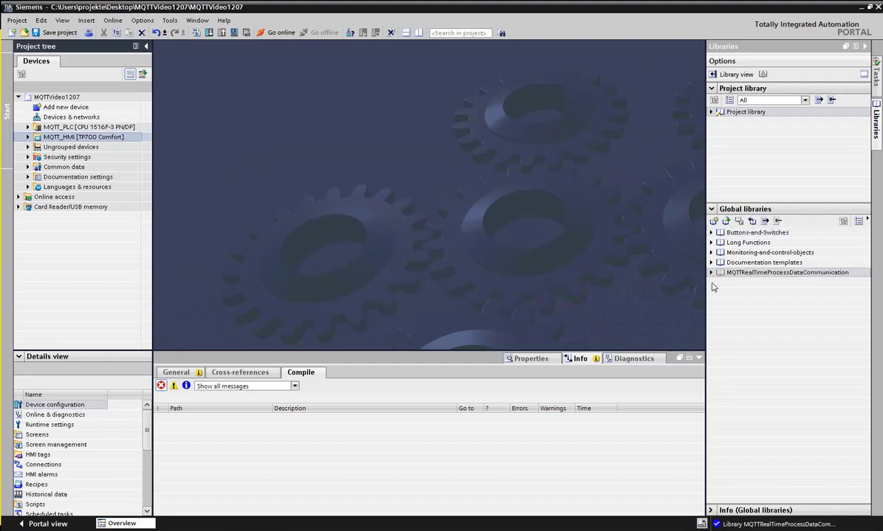
Expand the library's Types and Master copies folders and the MQTT_PLC device tree
left_click(711, 273)
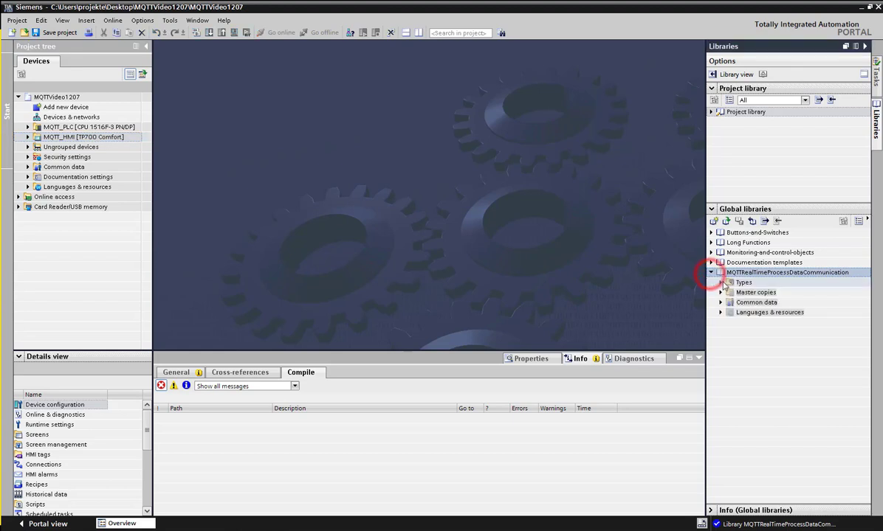
left_click(719, 282)
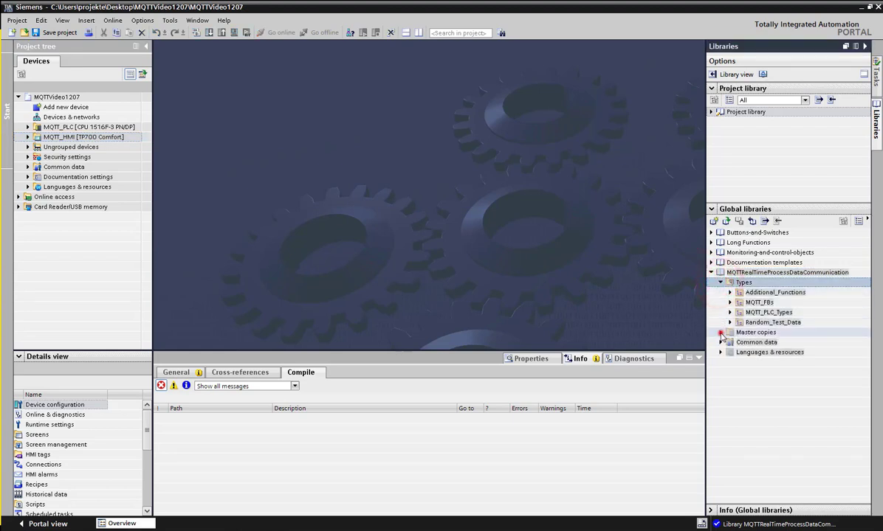
left_click(720, 333)
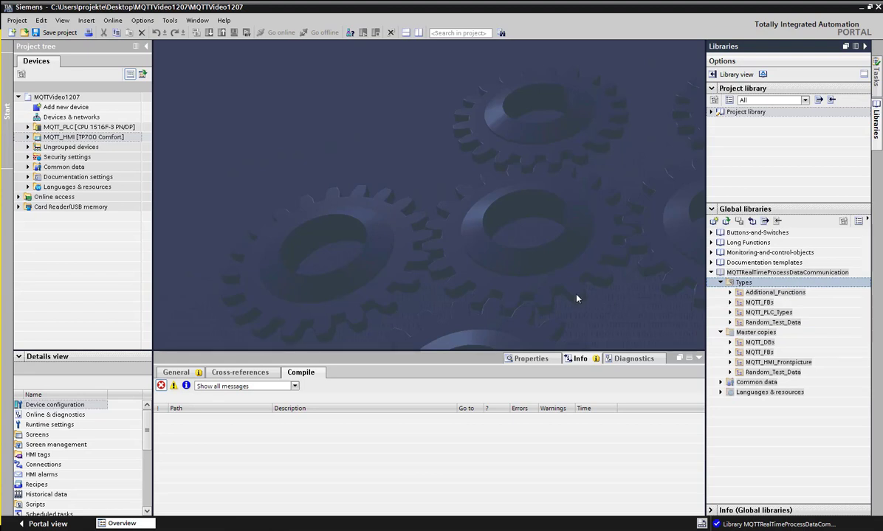
left_click(27, 127)
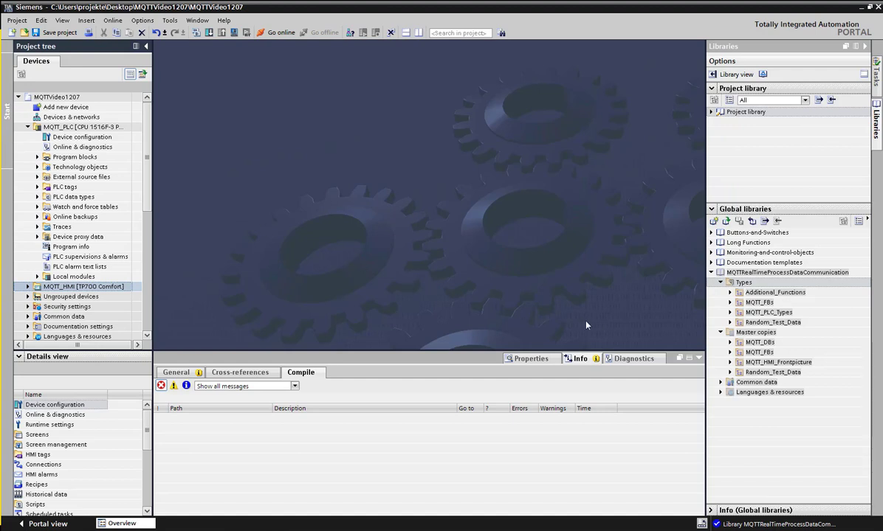
Copy MQTT_PLC_Types to PLC data types and the MQTT_DBs, MQTT_FBs, Random_Test_Data master copies to Program blocks
left_click(768, 314)
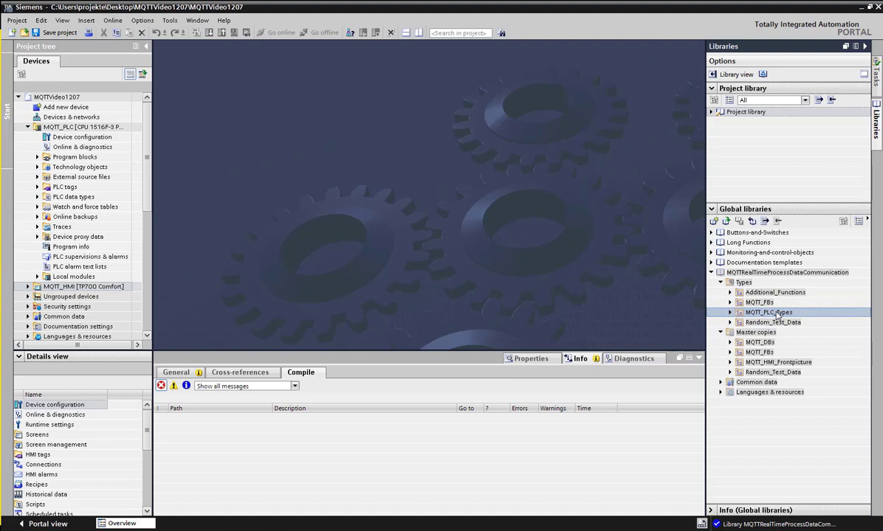
left_click_drag(777, 316, 84, 200)
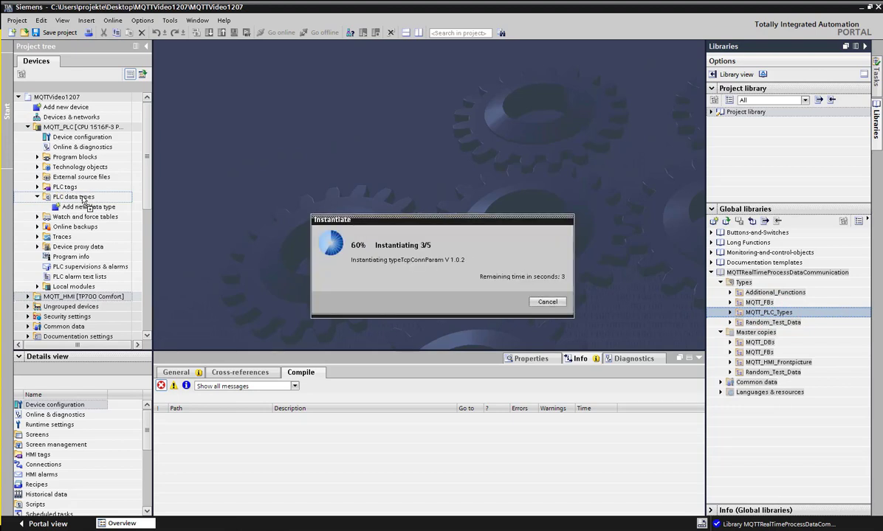
left_click(760, 303)
left_click(772, 323, "shift")
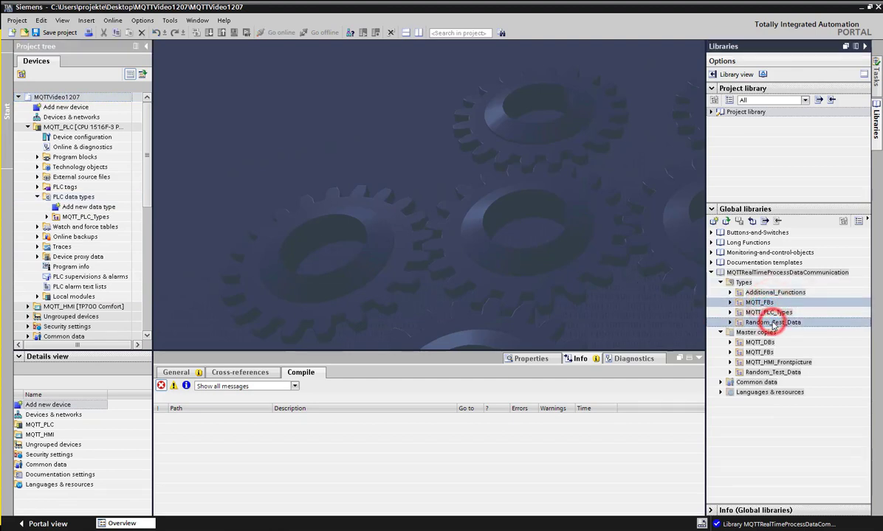
left_click(760, 342)
left_click(763, 352, "shift")
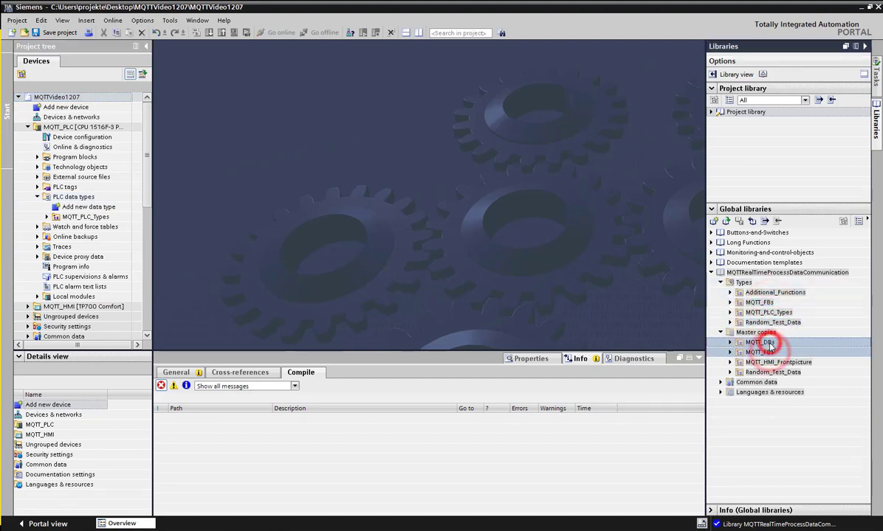
left_click(771, 371, "ctrl")
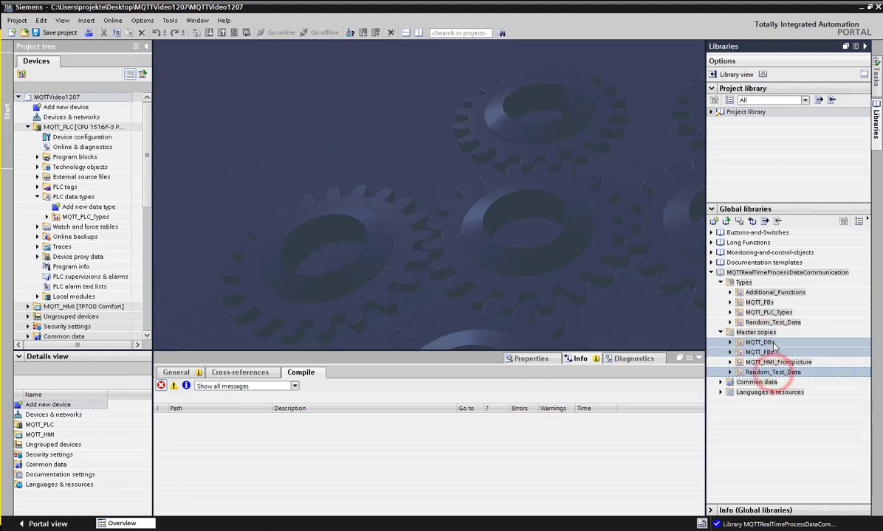
left_click_drag(769, 342, 75, 159)
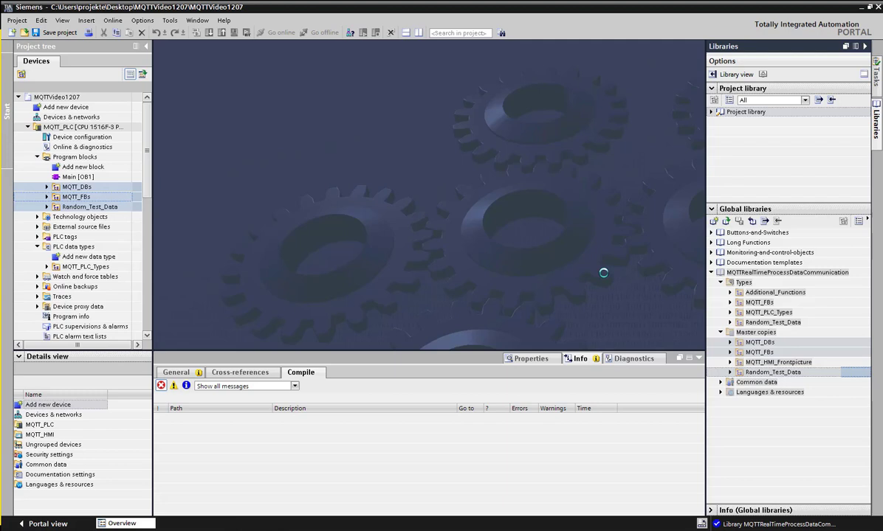
Copy the MQTT_FBs and Random_Test_Data library types into the PLC program blocks
left_click(744, 284)
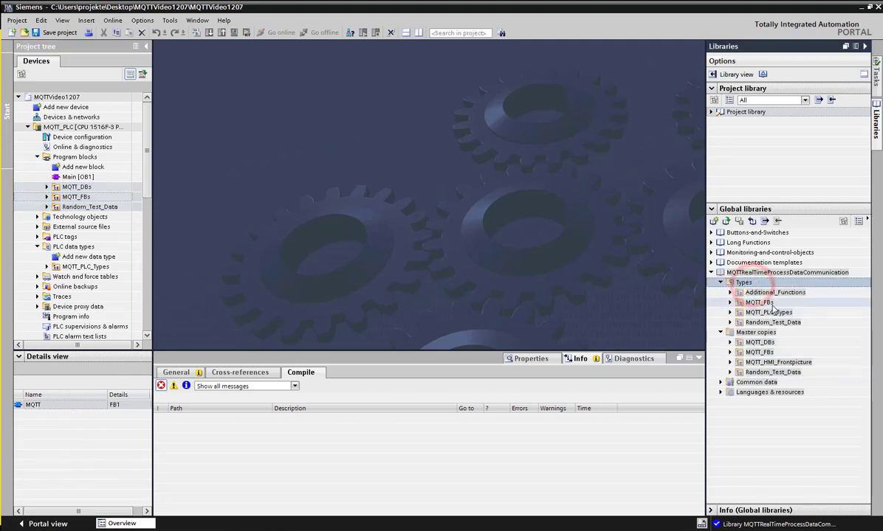
left_click(767, 302)
left_click(773, 322, "ctrl")
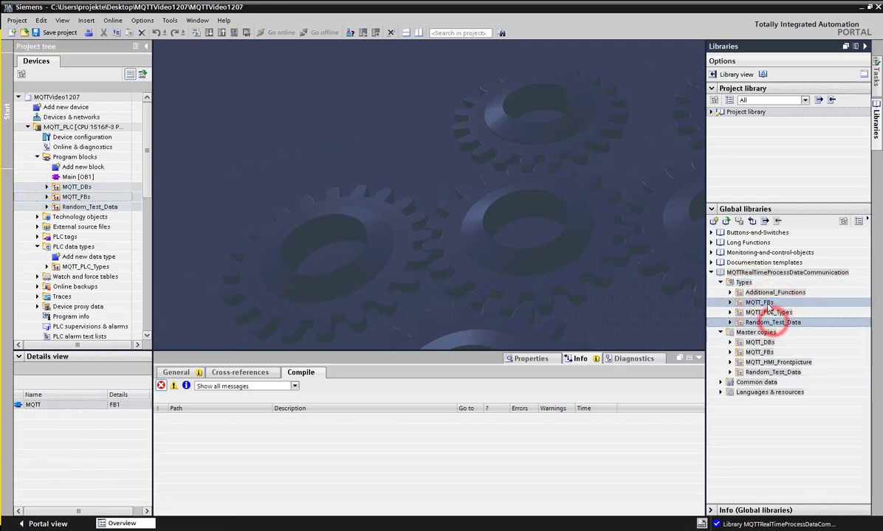
left_click_drag(767, 303, 75, 160)
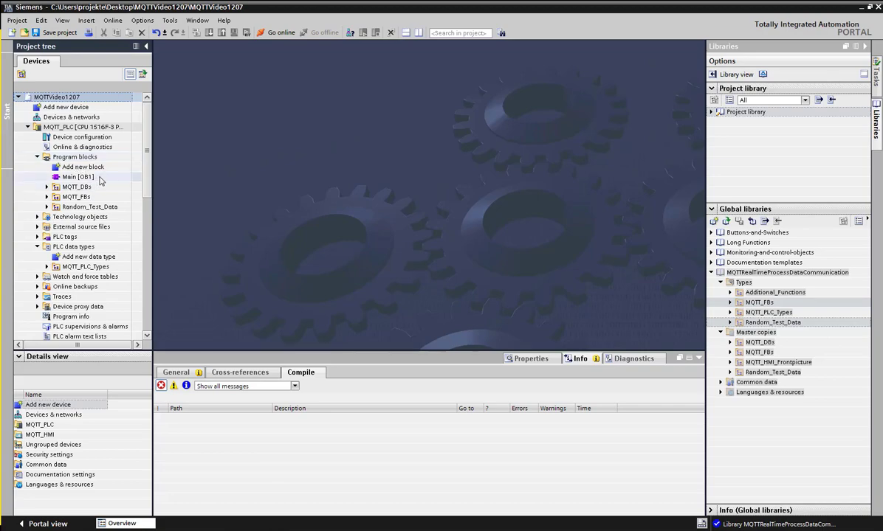
Open Main [OB1] and expand MQTT_DBs and MQTT_FBs to locate MQTT [FB1]
left_click(99, 179)
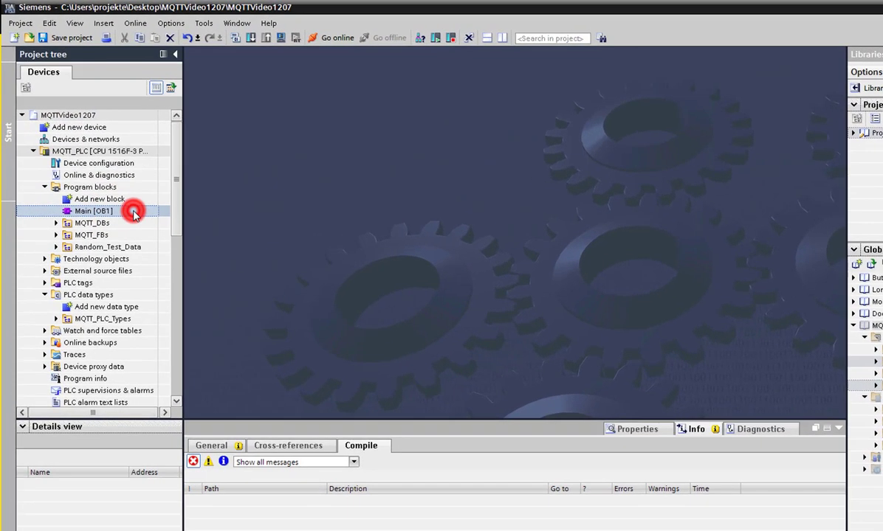
double_click(133, 212)
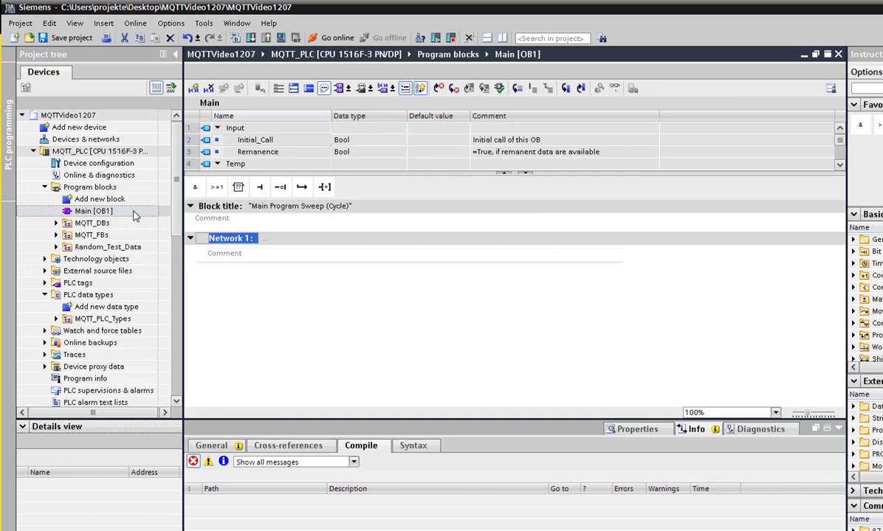
left_click(56, 223)
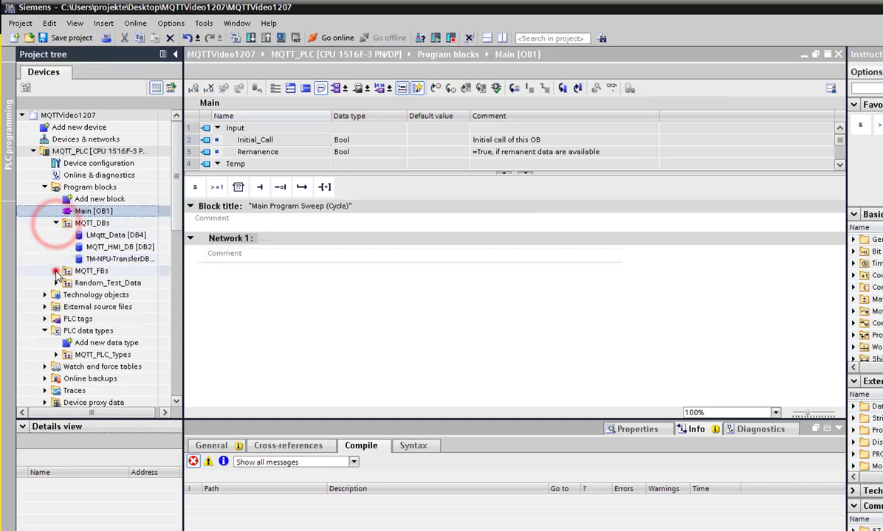
left_click(56, 271)
left_click(107, 283)
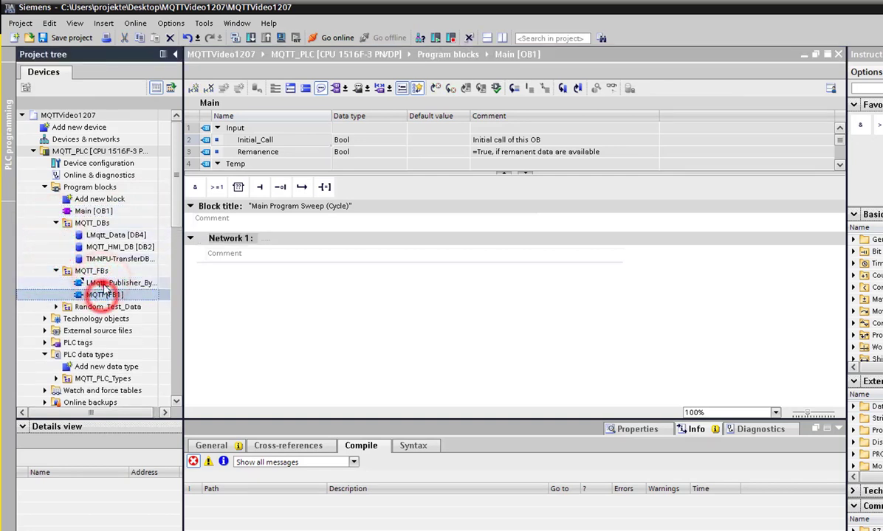
left_click(105, 295)
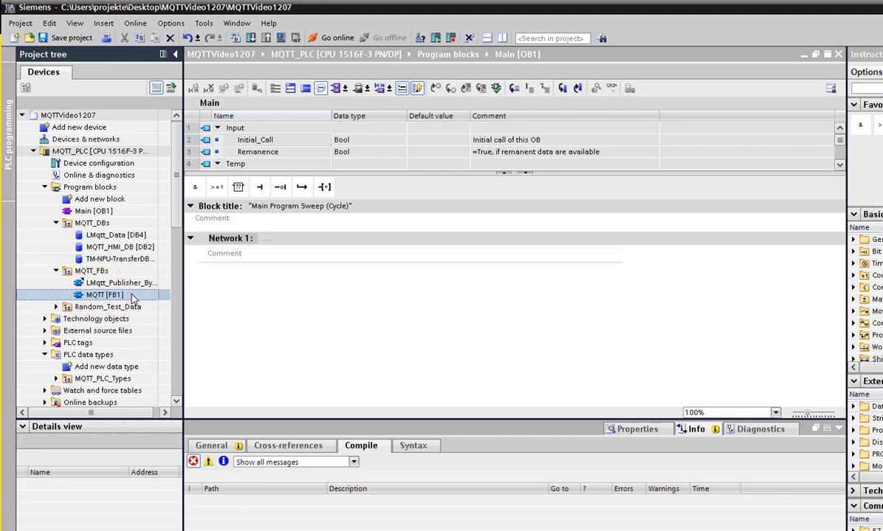
Call MQTT [FB1] in Network 1 with single-instance DB MQTT_DB, then select its PLCTags operand
left_click_drag(133, 298, 282, 302)
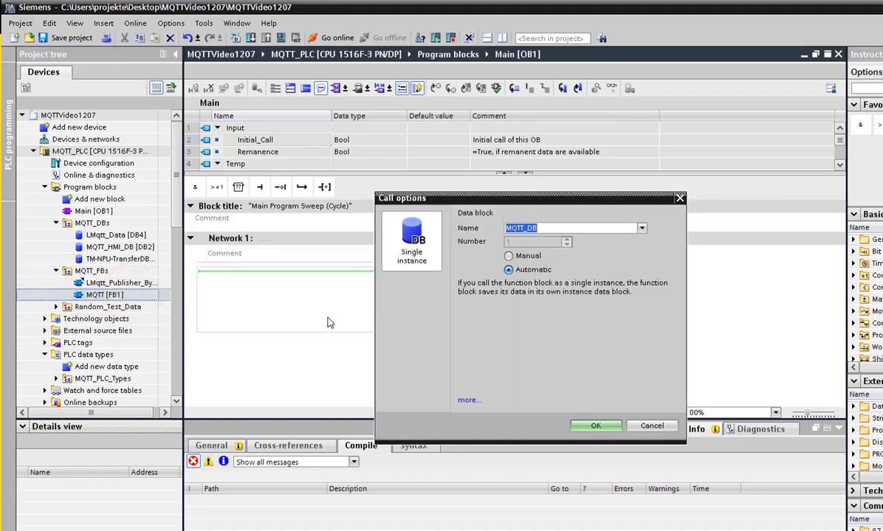
left_click(588, 426)
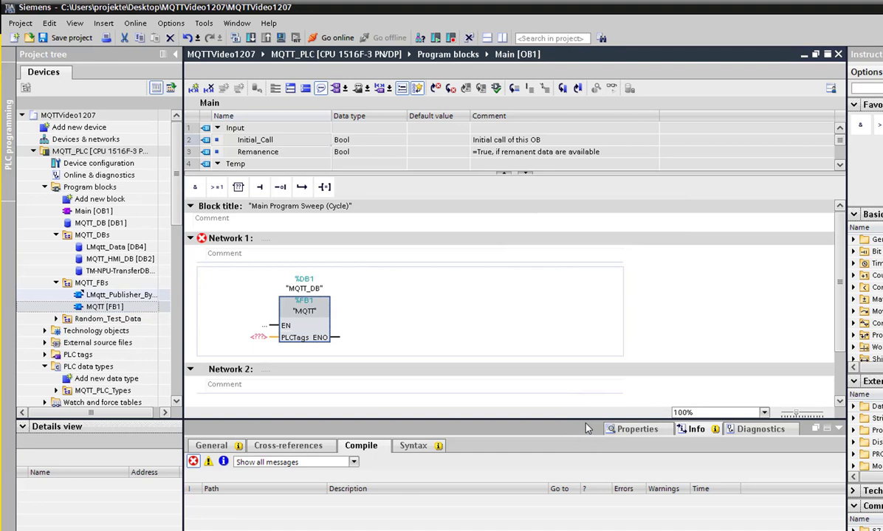
scroll(396, 337, "down", 2)
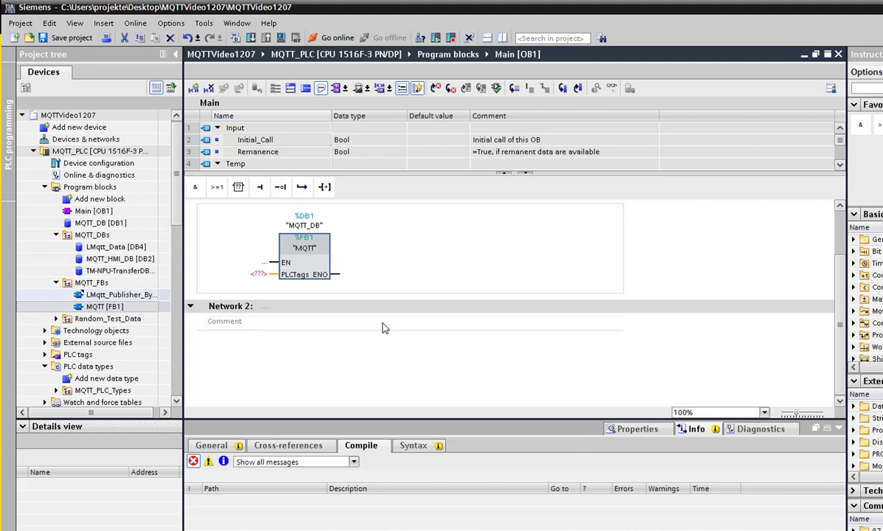
left_click(254, 273)
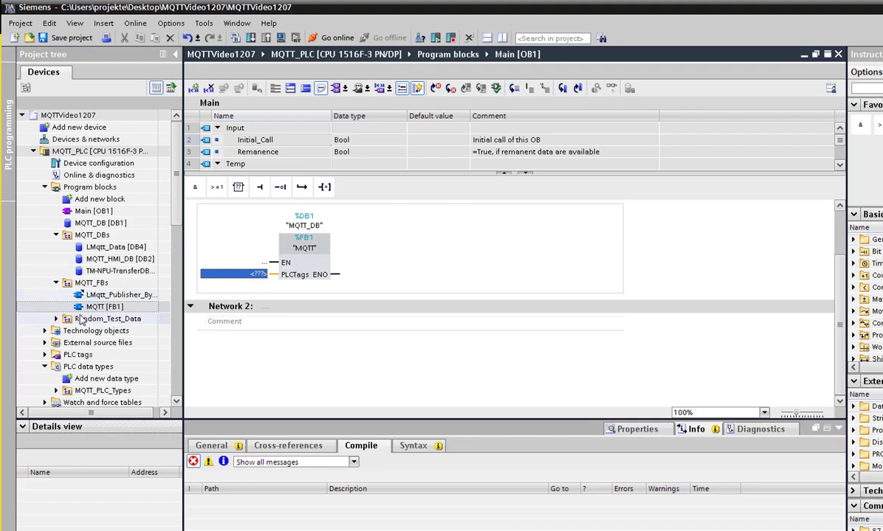
Open testTransferDaten [DB12] from Random_Test_Data and expand its Tags struct
left_click(55, 319)
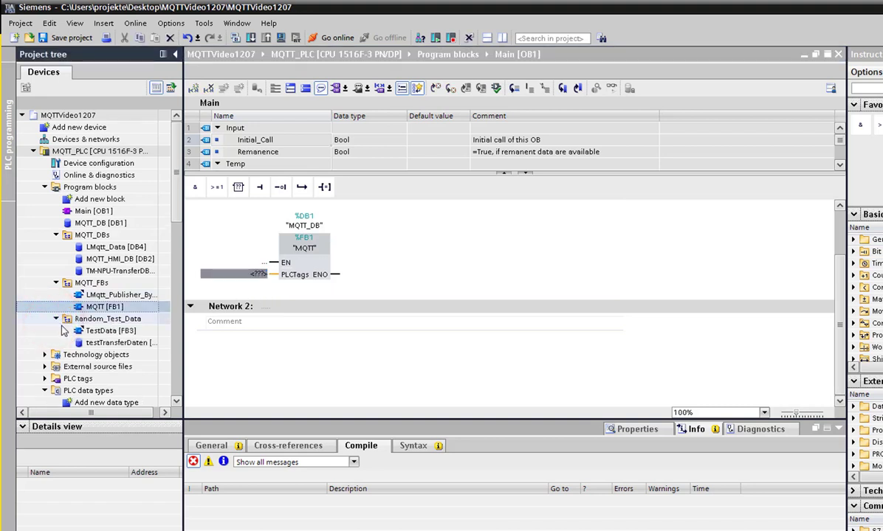
left_click(92, 342)
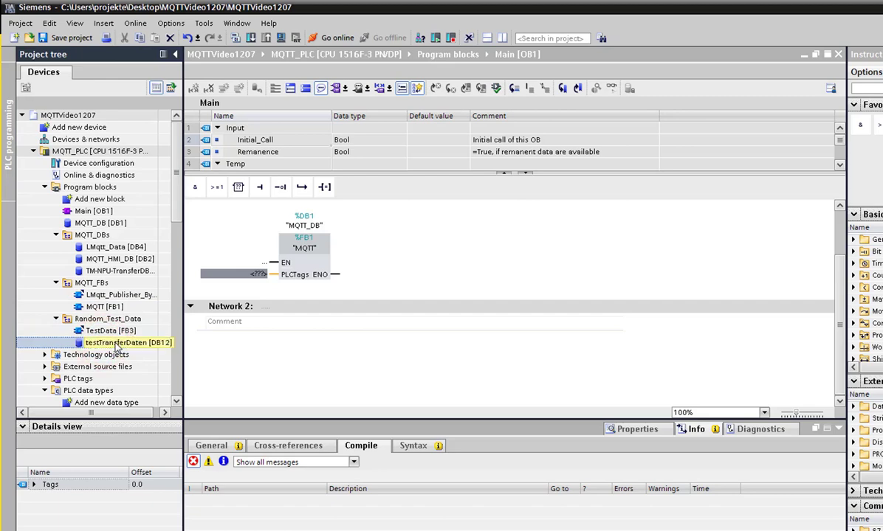
double_click(116, 344)
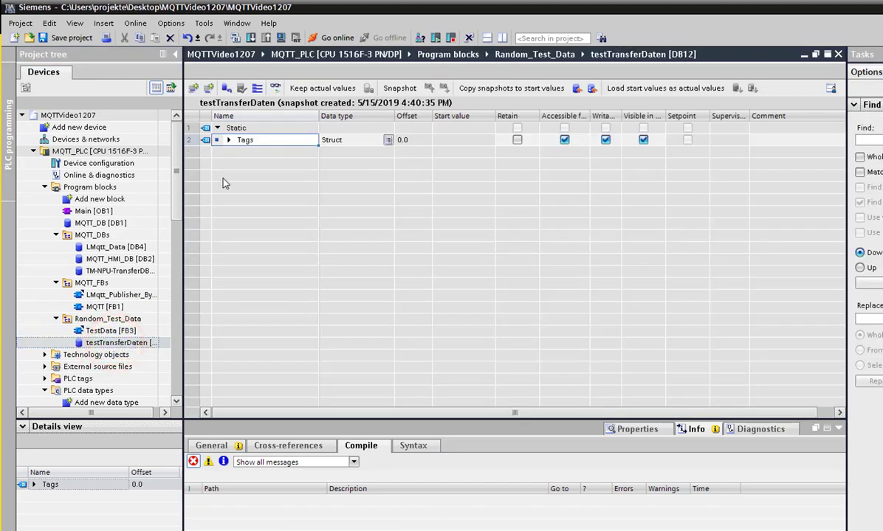
left_click(228, 140)
left_click(256, 151)
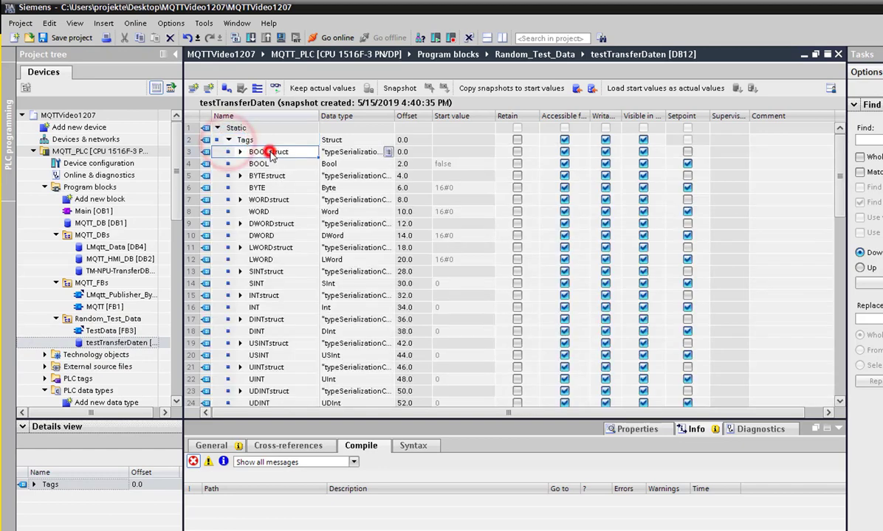
left_click(272, 164)
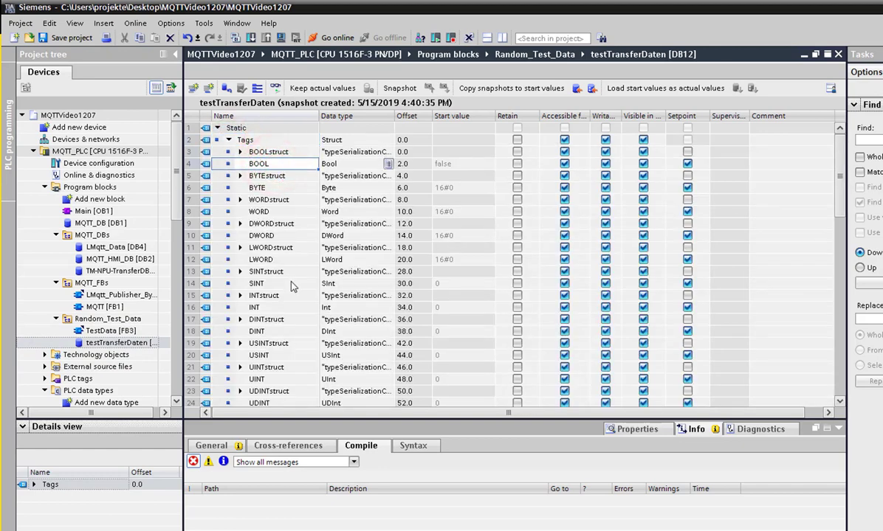
scroll(295, 284, "down", 2)
scroll(305, 281, "down", 3)
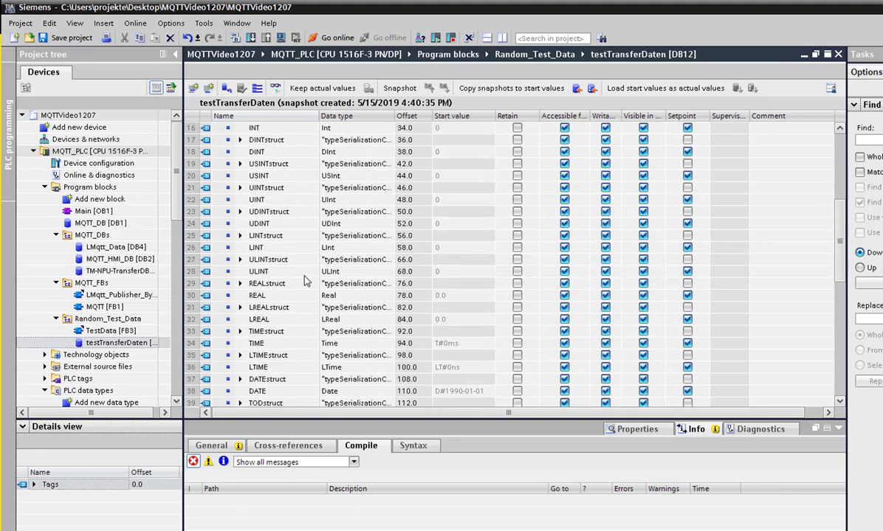
scroll(304, 280, "down", 2)
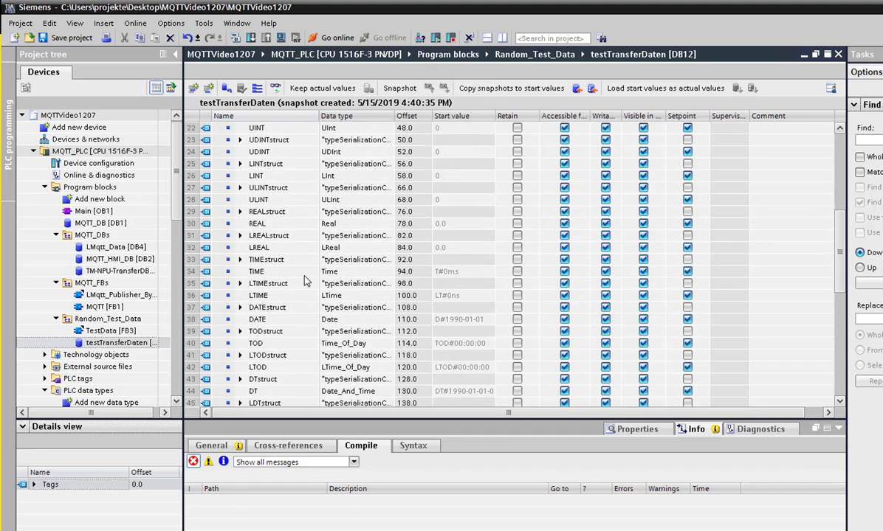
scroll(305, 281, "up", 7)
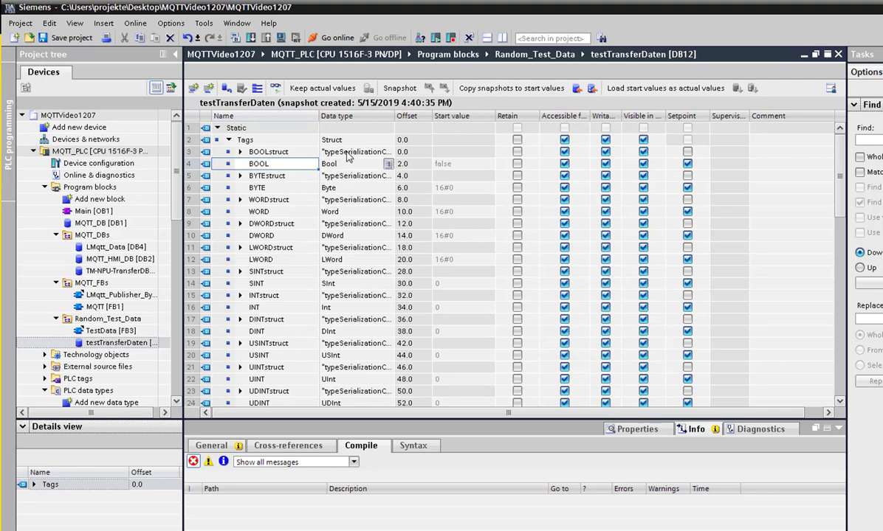
Expand BOOLstruct to show its DataType and VarID members, both with start value 1
left_click(350, 151)
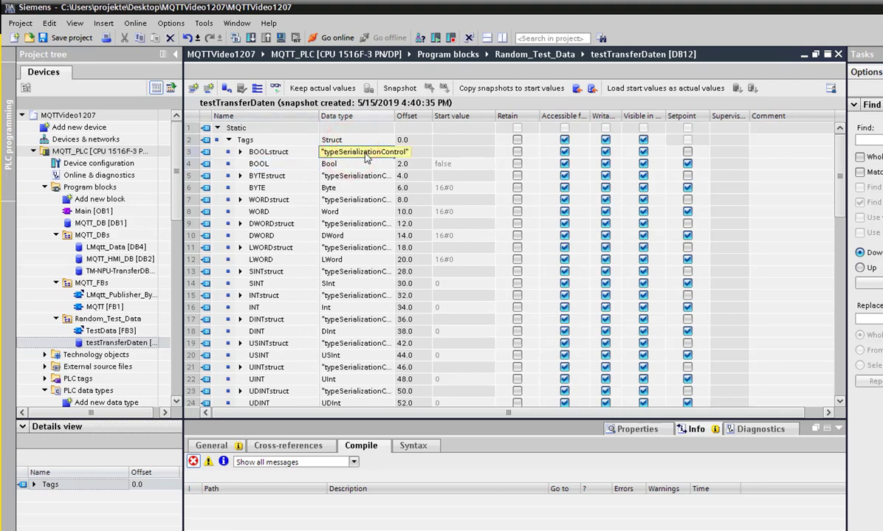
left_click(239, 152)
left_click(276, 167)
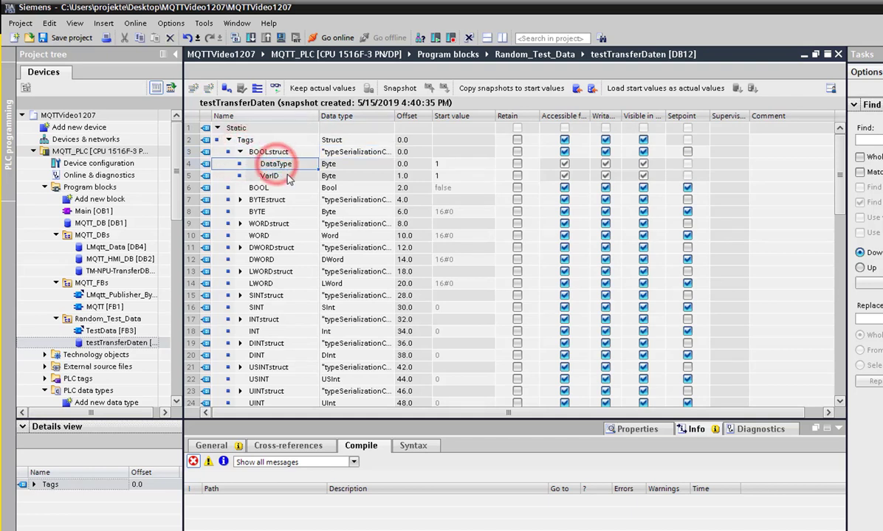
left_click(291, 179)
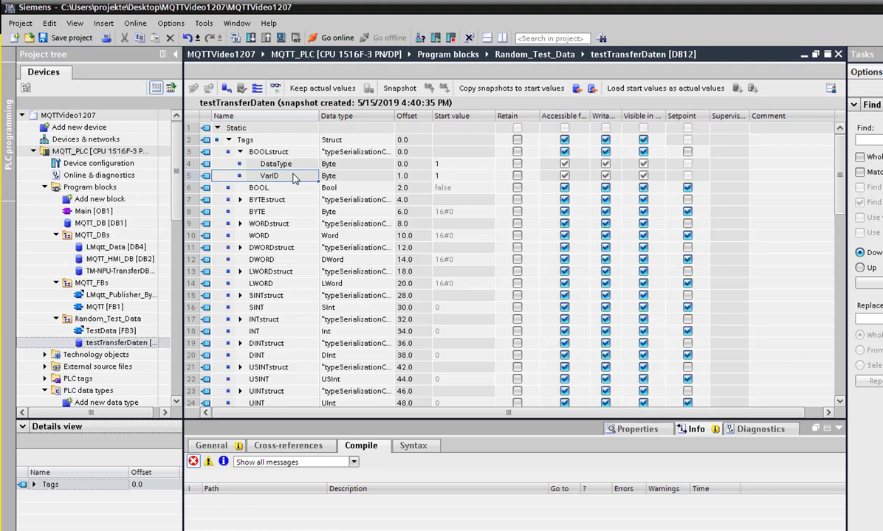
Wire testTransferDaten [DB12] to the MQTT call's PLCTags input in Main [OB1]
left_click(118, 331)
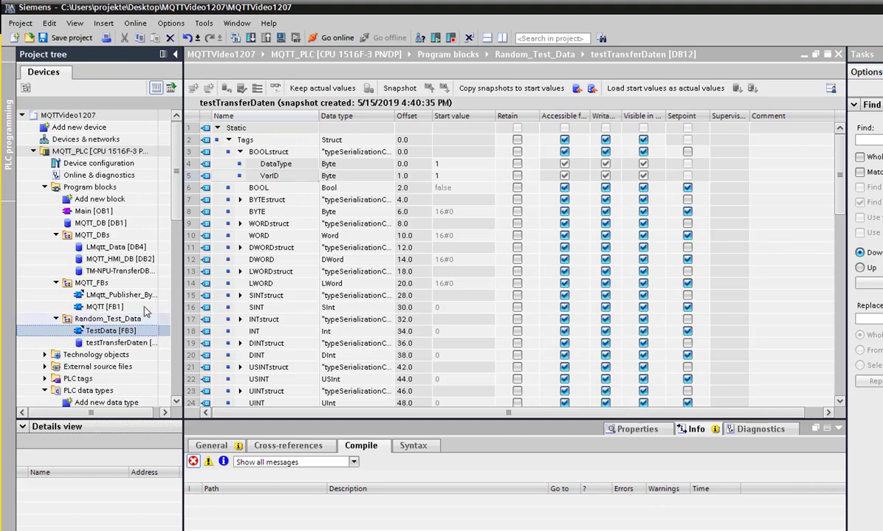
double_click(124, 223)
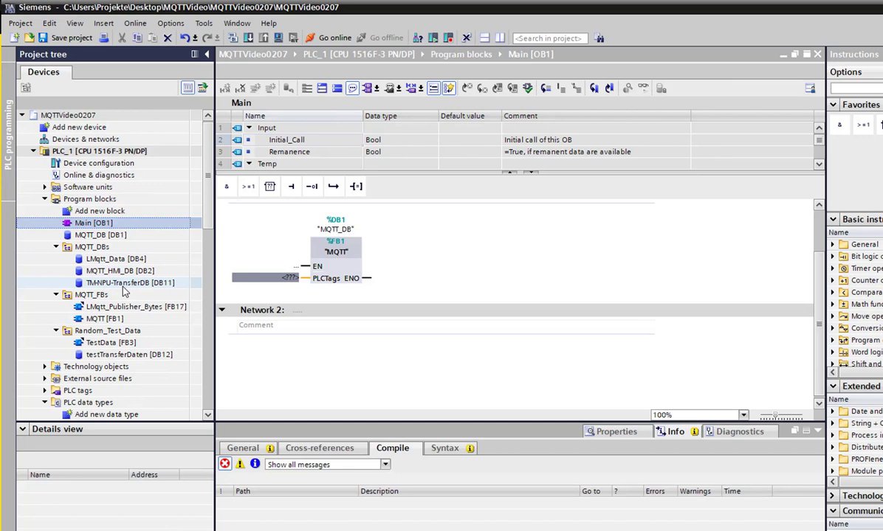
left_click(129, 355)
left_click_drag(129, 355, 285, 281)
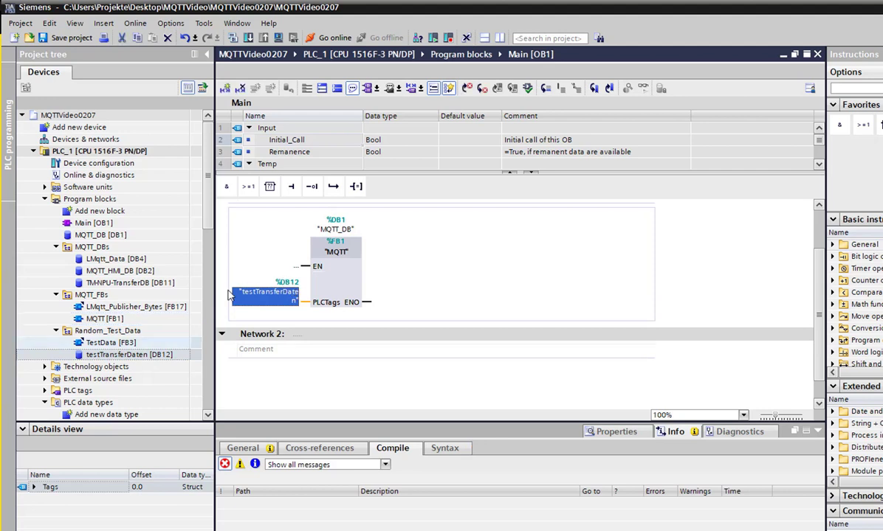
left_click(146, 344)
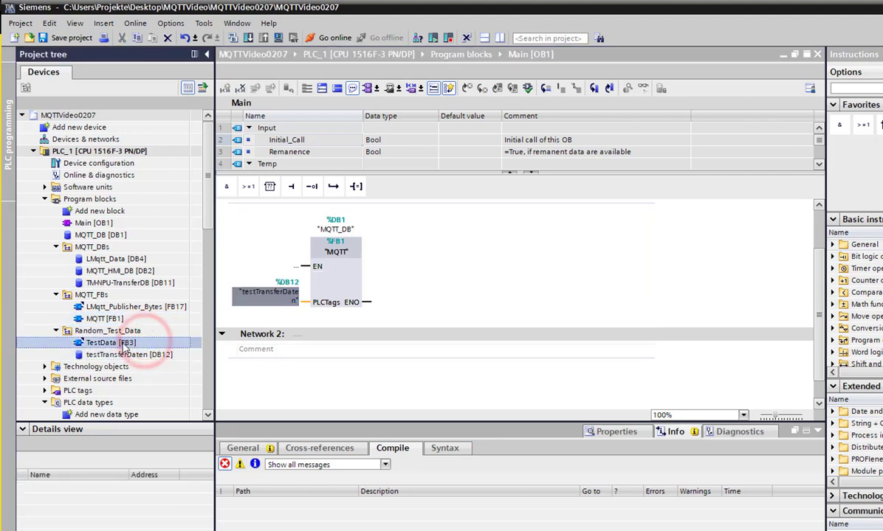
Call TestData [FB3] in Network 2 with instance DB TestData_DB
left_click_drag(141, 343, 402, 375)
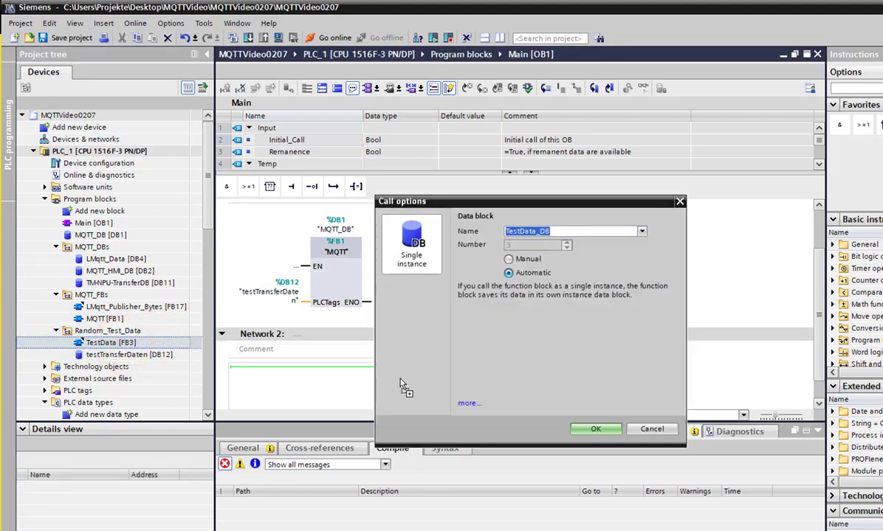
left_click(595, 429)
scroll(472, 369, "down", 3)
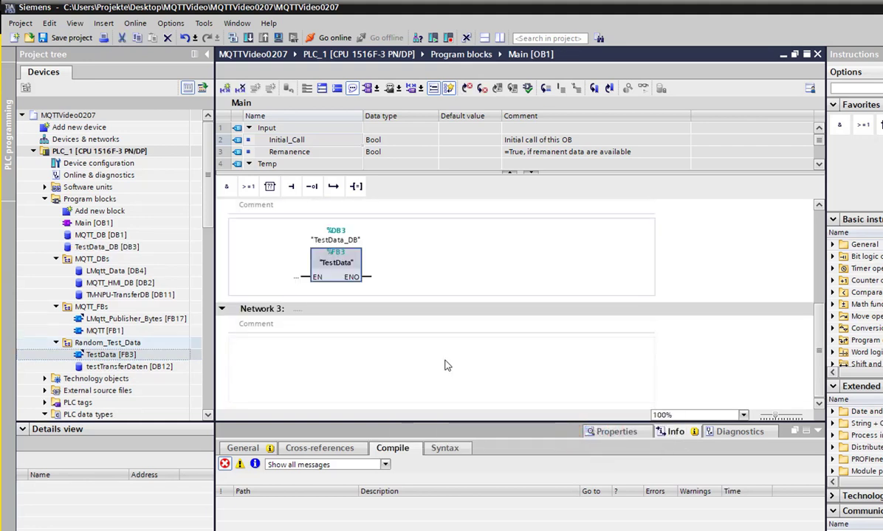
Call MQTT [FB1] in Network 3 with existing MQTT_DB and feed testTransferDaten into PLCTags
left_click(161, 332)
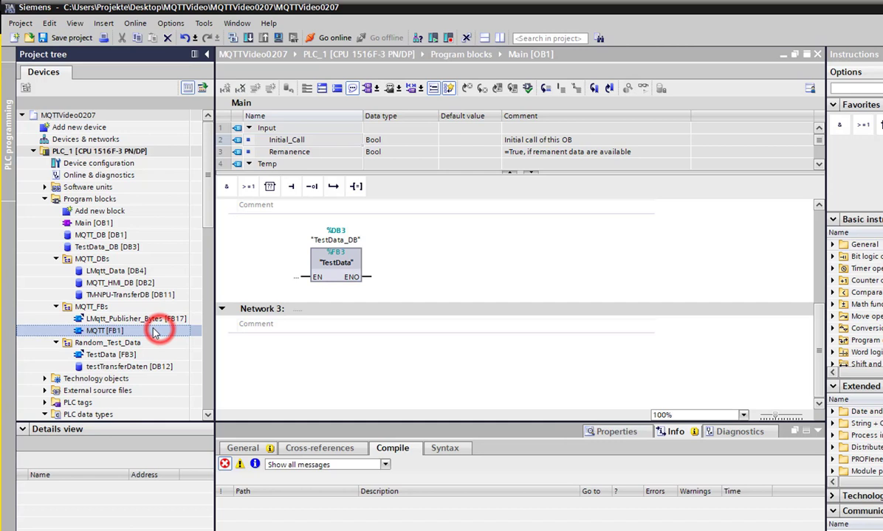
left_click_drag(164, 330, 389, 376)
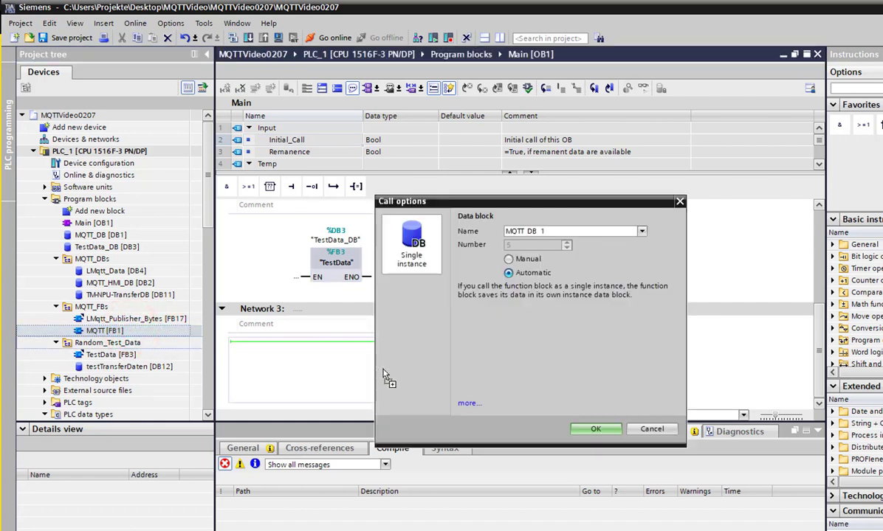
left_click(641, 232)
left_click(624, 250)
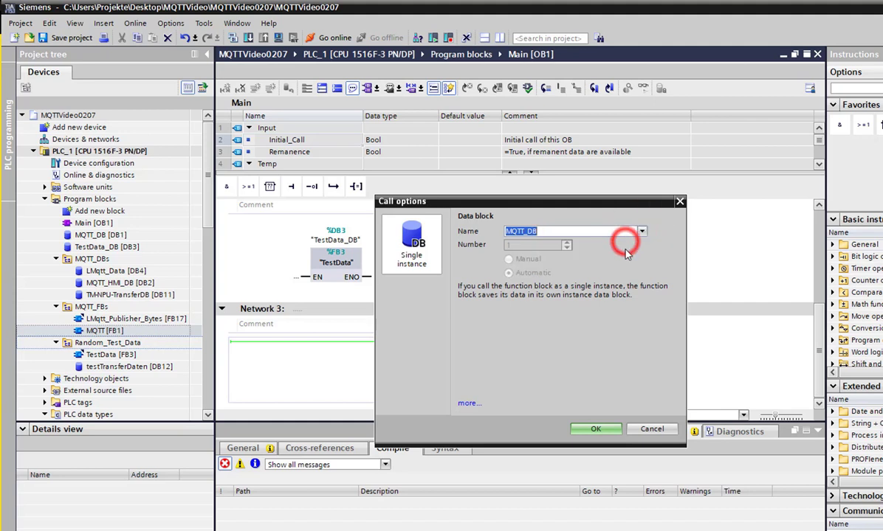
left_click(596, 428)
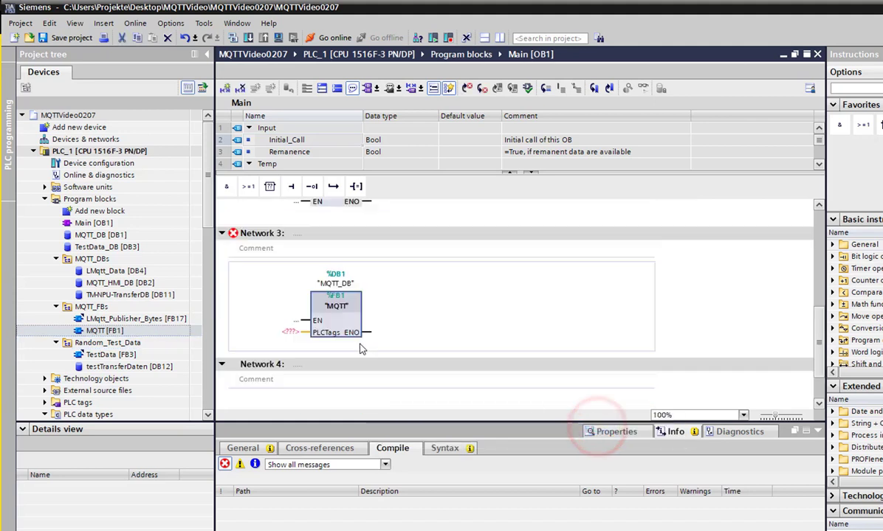
scroll(265, 343, "down", 2)
left_click_drag(124, 366, 285, 280)
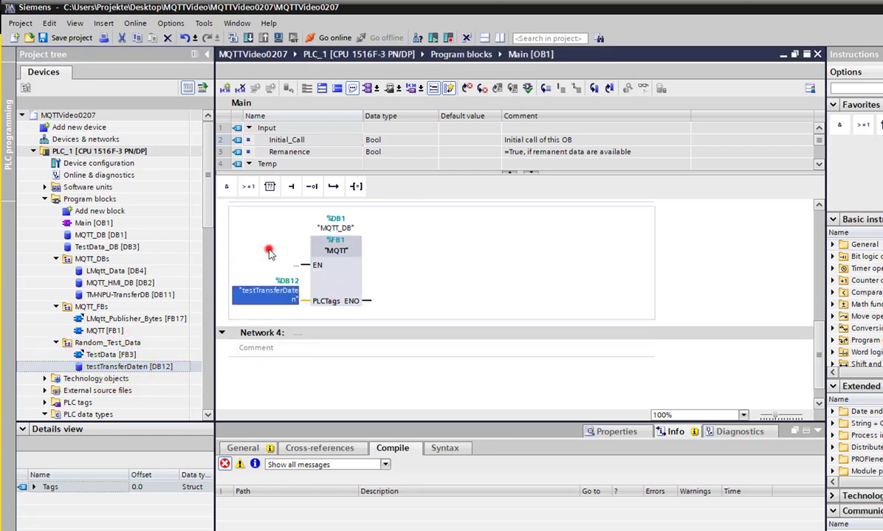
left_click(269, 252)
left_click(98, 150)
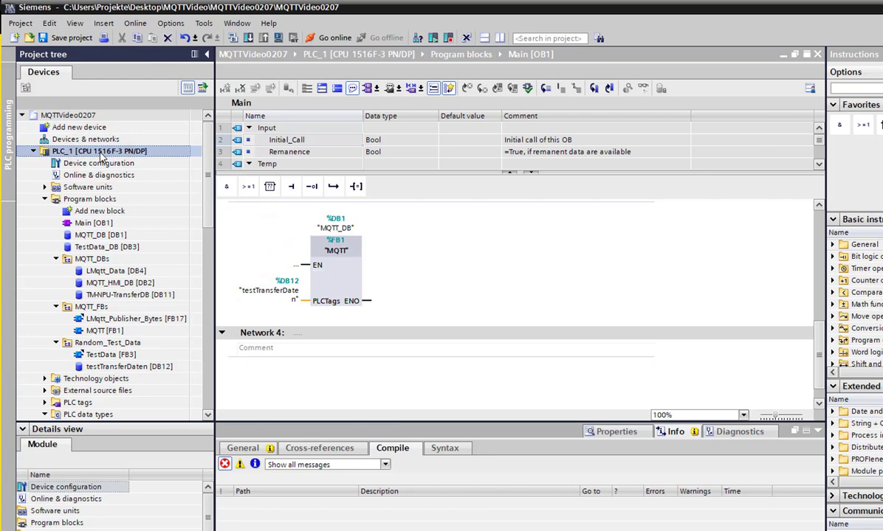
Compile PLC_1 hardware and software (only changes), finishing with 0 errors and 28 warnings
right_click(101, 155)
mouse_move(147, 305)
left_click(277, 305)
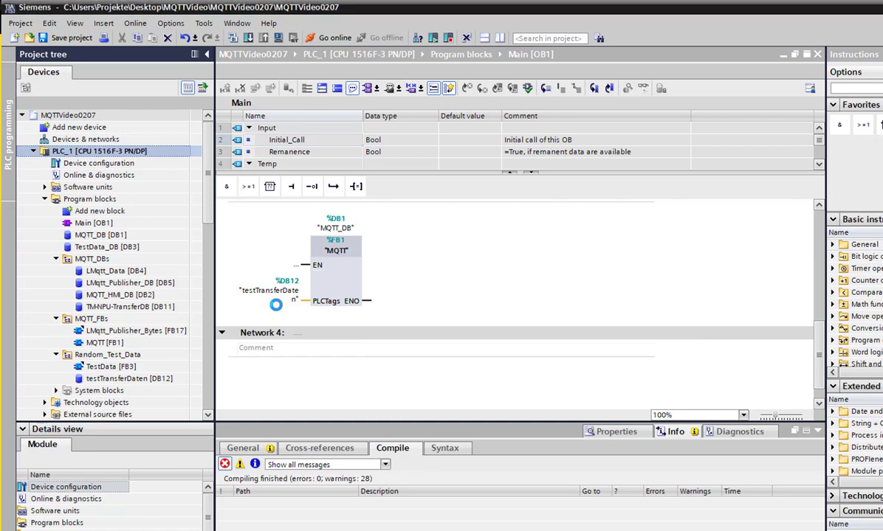
Copy MQTT_Control_Tags, MQTT_HMI_Template and MQTT_HMI_Control into HMI_1, making MQTT_HMI_Control the start screen
left_click(32, 151)
left_click(87, 163)
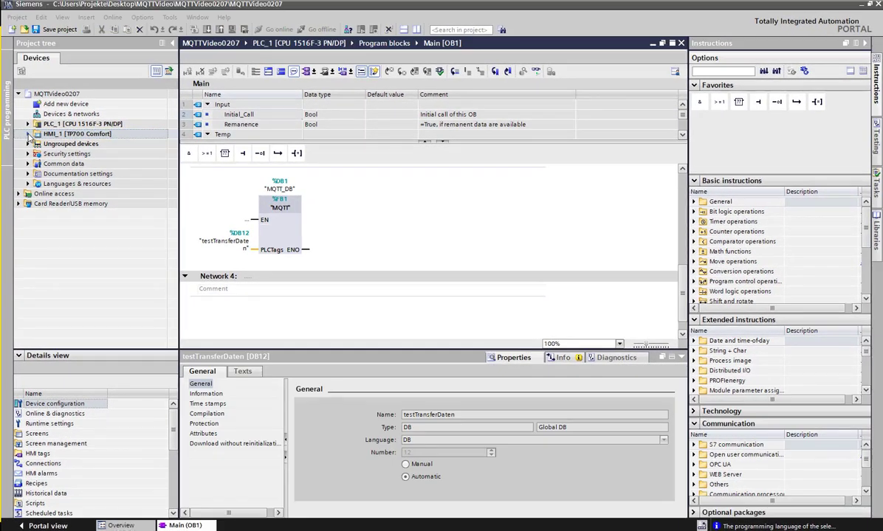
left_click(29, 135)
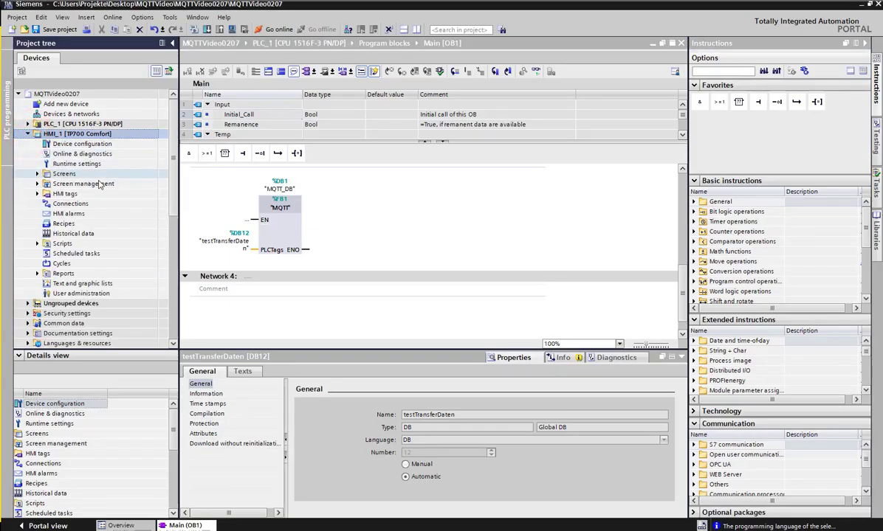
left_click(875, 240)
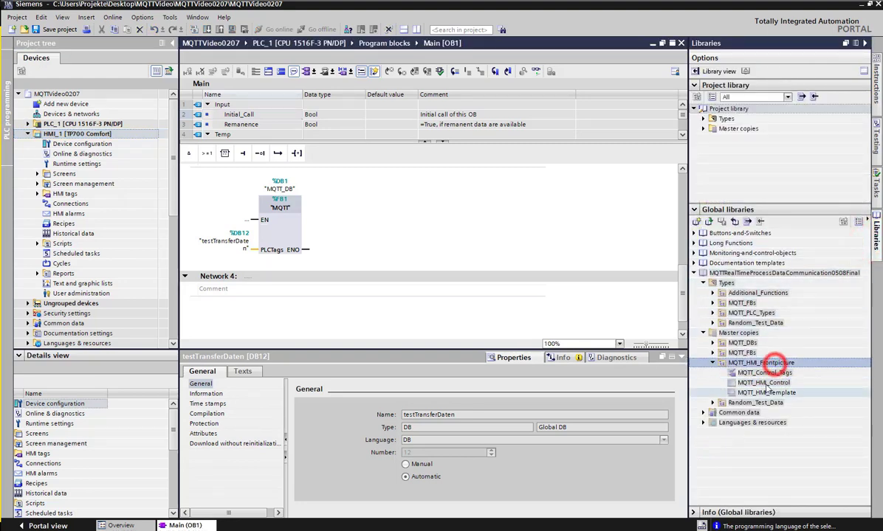
left_click_drag(766, 374, 73, 193)
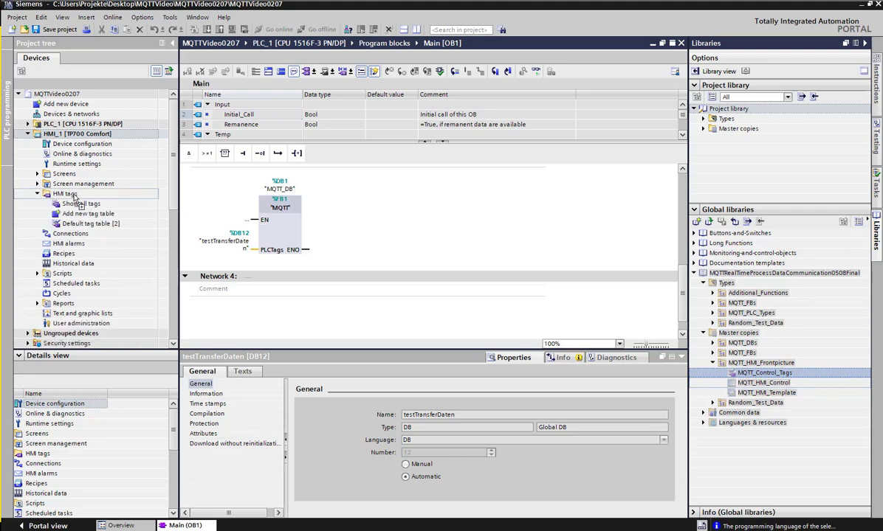
left_click_drag(766, 393, 76, 193)
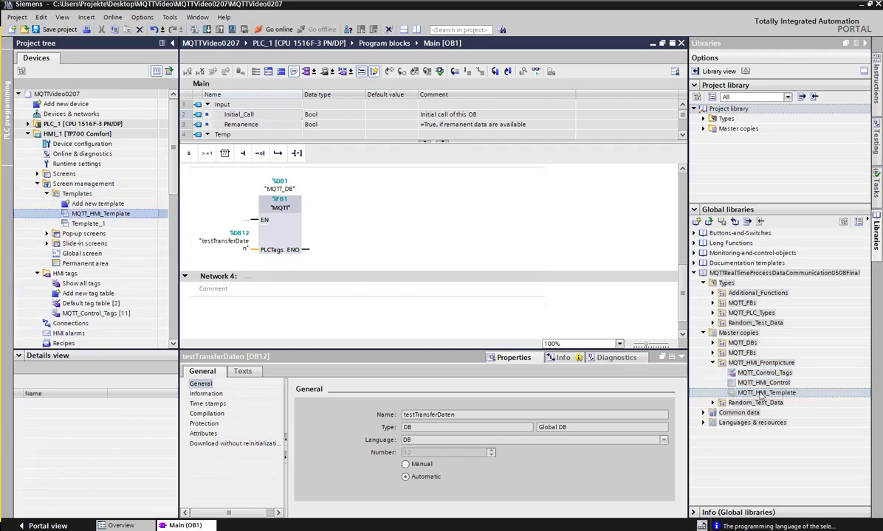
left_click_drag(738, 383, 63, 175)
right_click(96, 194)
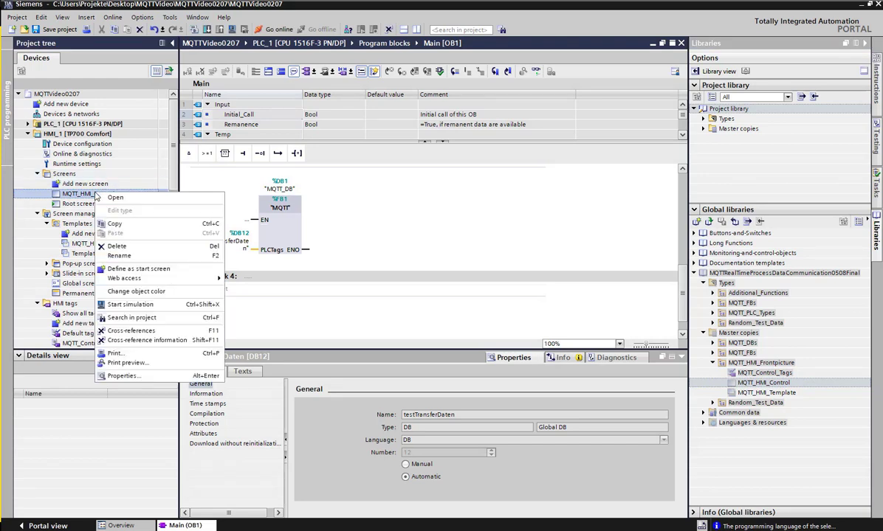
left_click(163, 269)
Compile the MQTT_HMI device's changed hardware and software
left_click(121, 133)
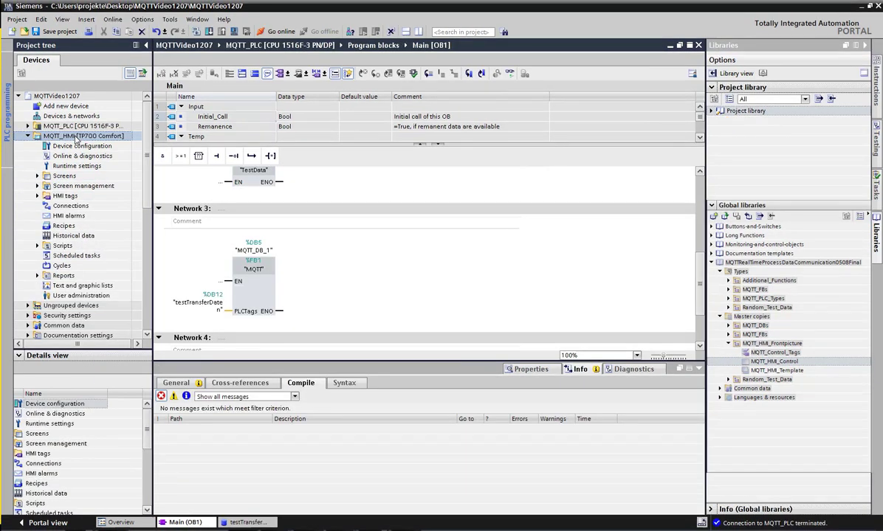
right_click(76, 139)
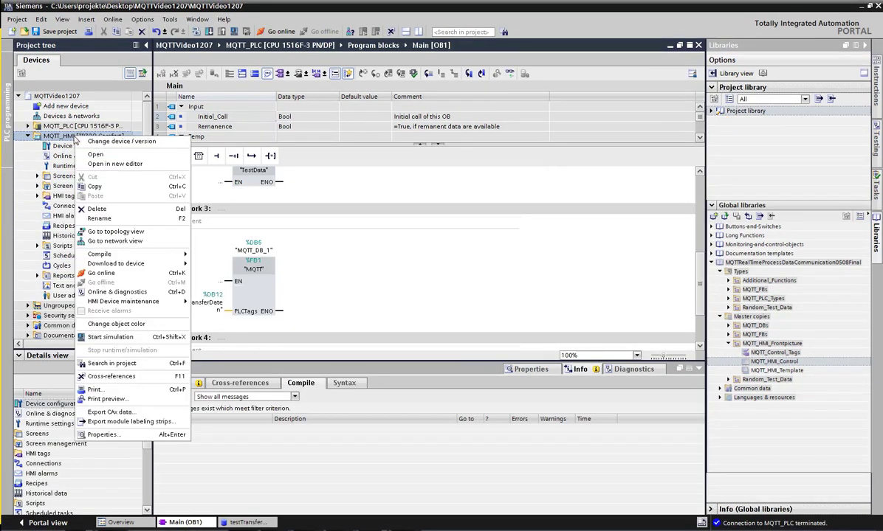
mouse_move(175, 262)
left_click(214, 254)
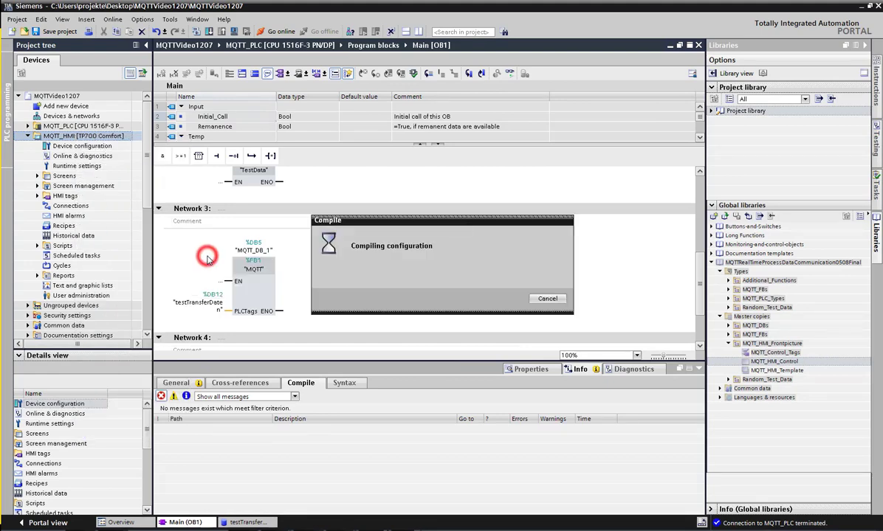
Download the changed hardware and software to the MQTT_PLC and finish loading
right_click(73, 127)
mouse_move(148, 263)
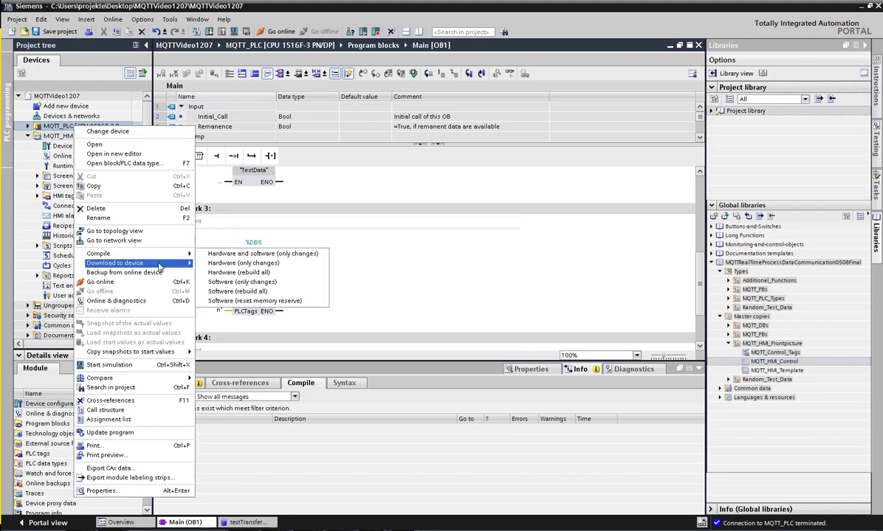
left_click(217, 265)
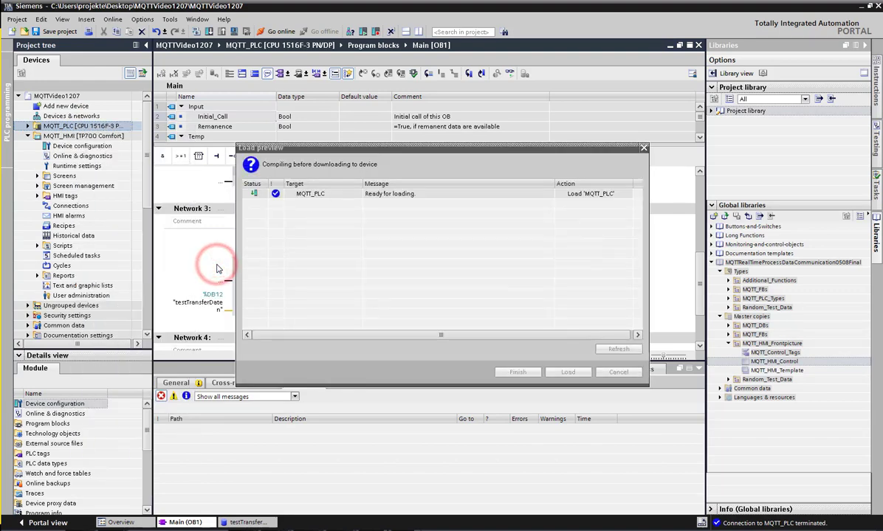
left_click(565, 372)
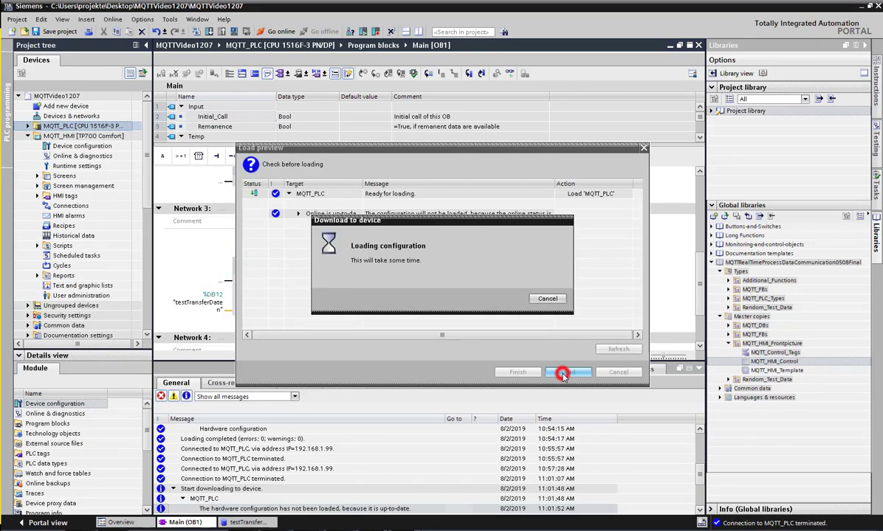
left_click(536, 374)
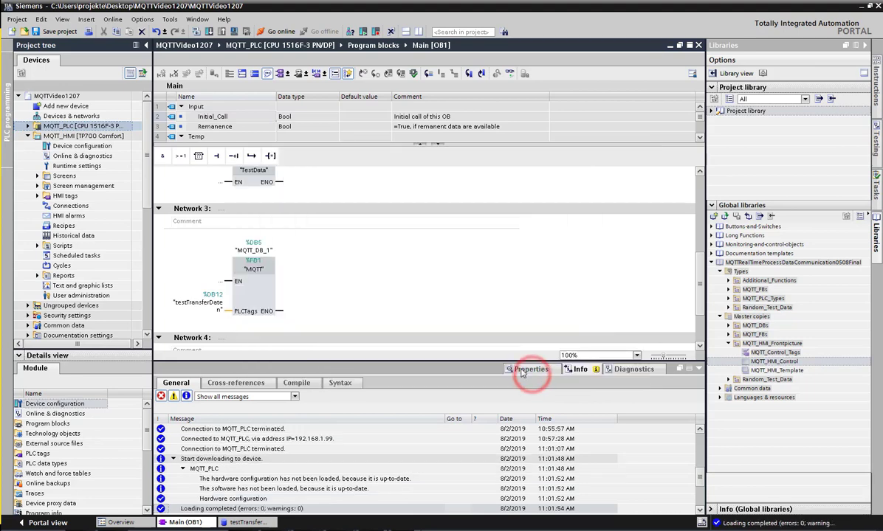
Start the MQTT_HMI panel simulation showing the MQTT Control screen
left_click(71, 136)
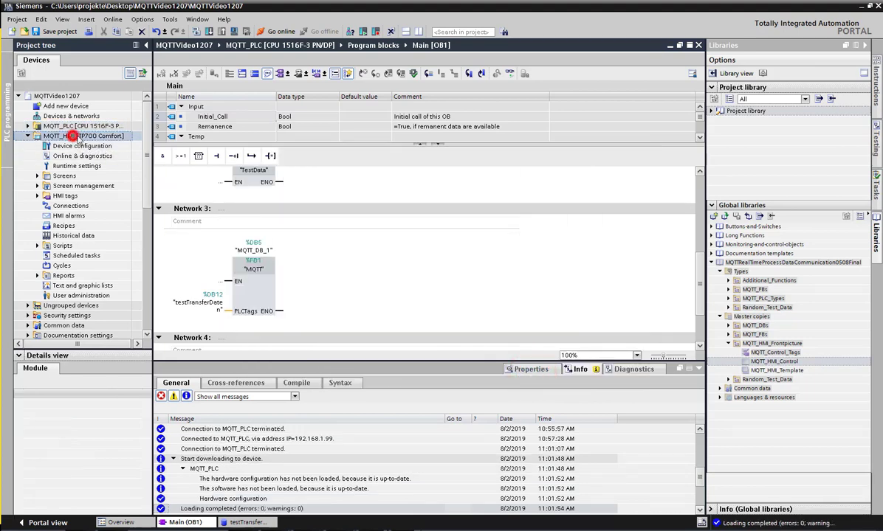
right_click(74, 137)
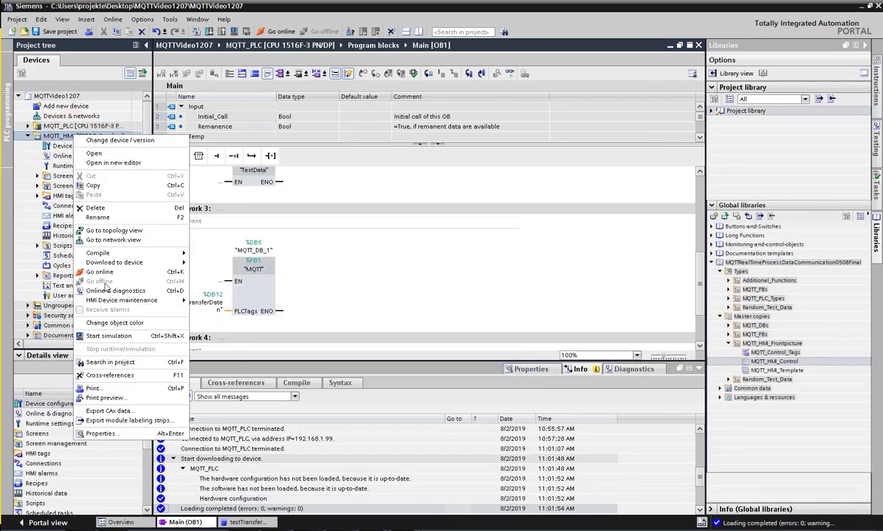
left_click(123, 336)
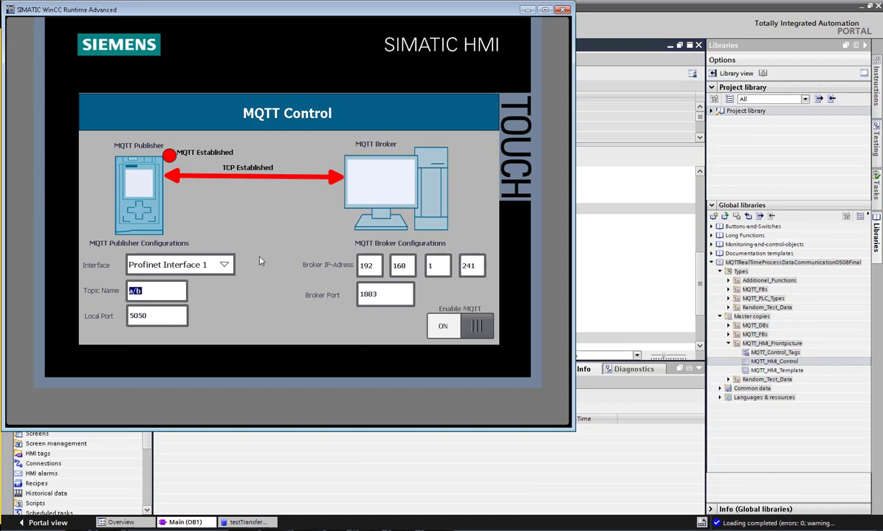
Try Profinet Interface 2, return to Profinet Interface 1, and view the mosquitto subscriber console on topic a/b
left_click(224, 264)
left_click(218, 289)
left_click(223, 264)
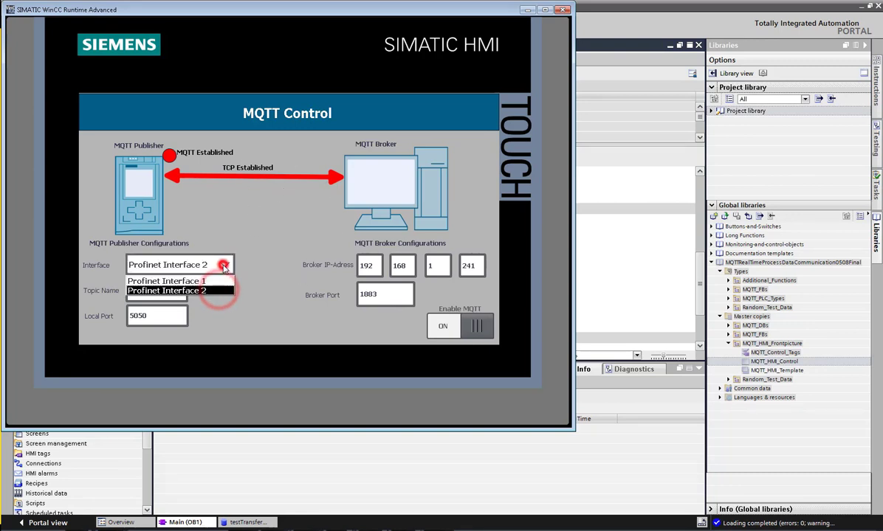
left_click(220, 279)
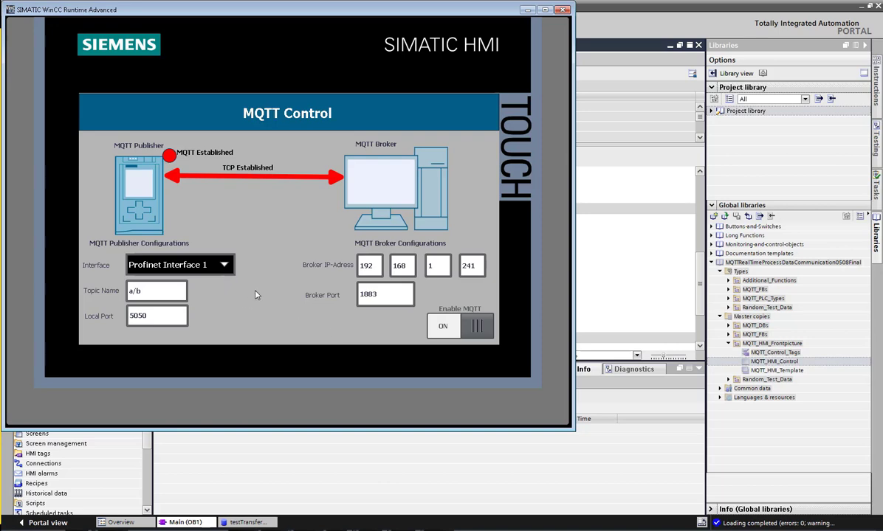
left_click(304, 521)
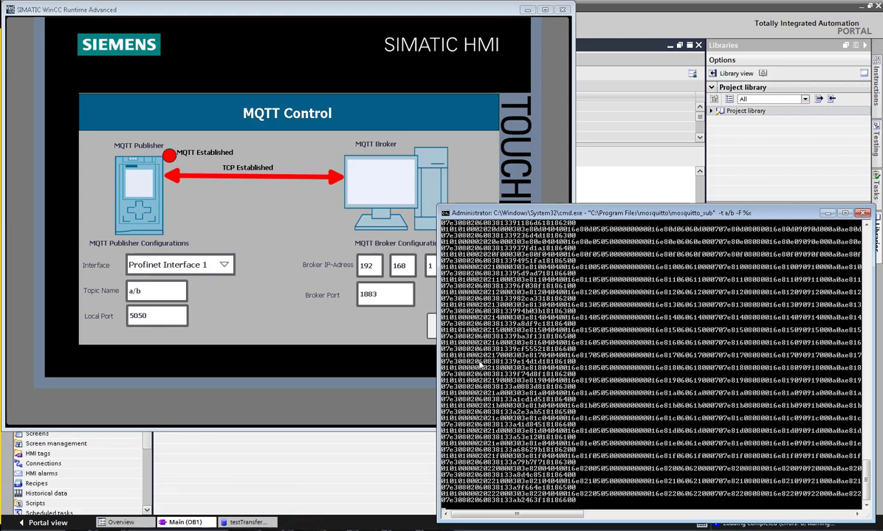
Switch Enable MQTT off and back on in WinCC Runtime to restore MQTT and TCP Established
left_click(374, 330)
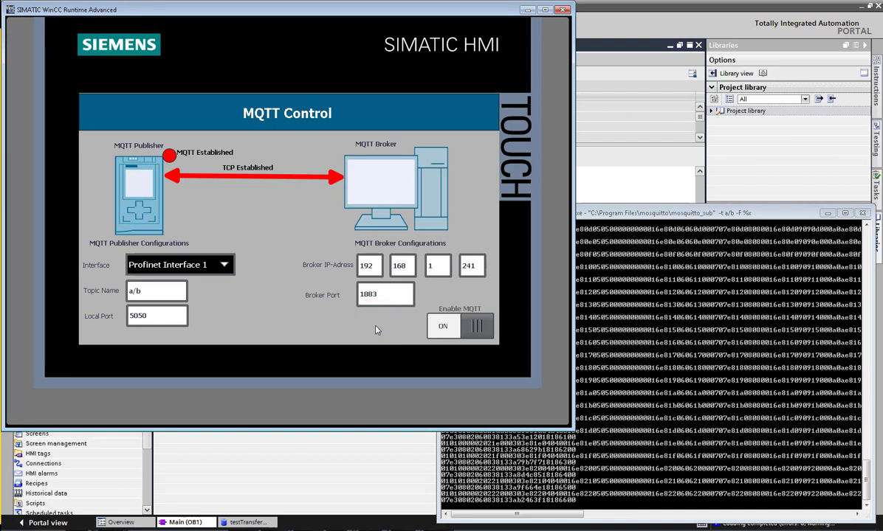
left_click(453, 328)
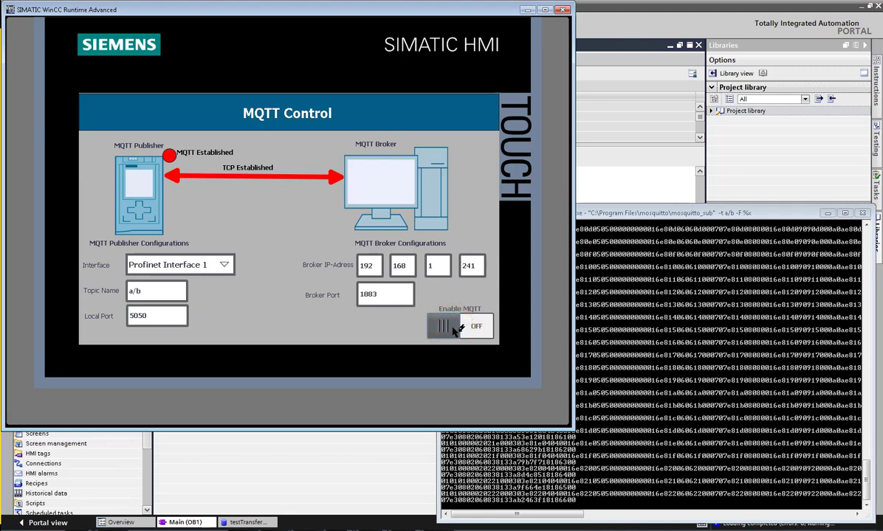
left_click(454, 329)
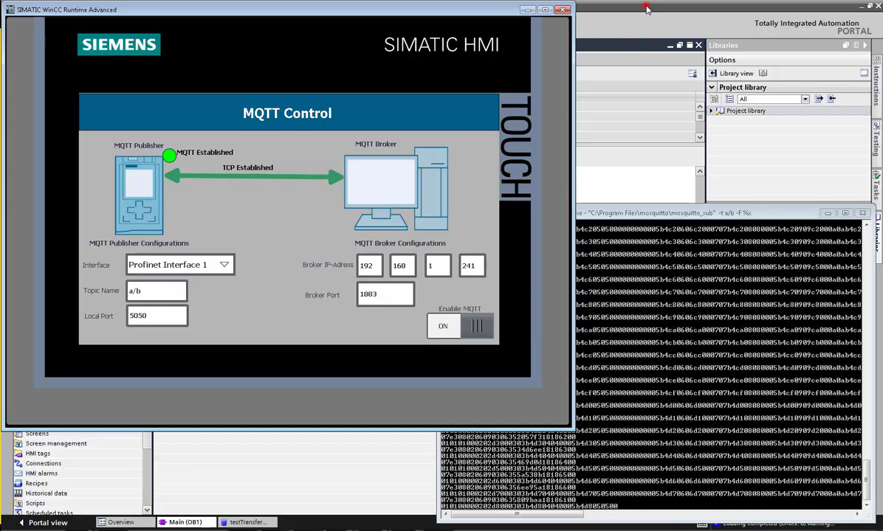
Open the LMqtt_Data [DB4] block from MQTT_PLC > Program blocks > MQTT_DBs
left_click(603, 21)
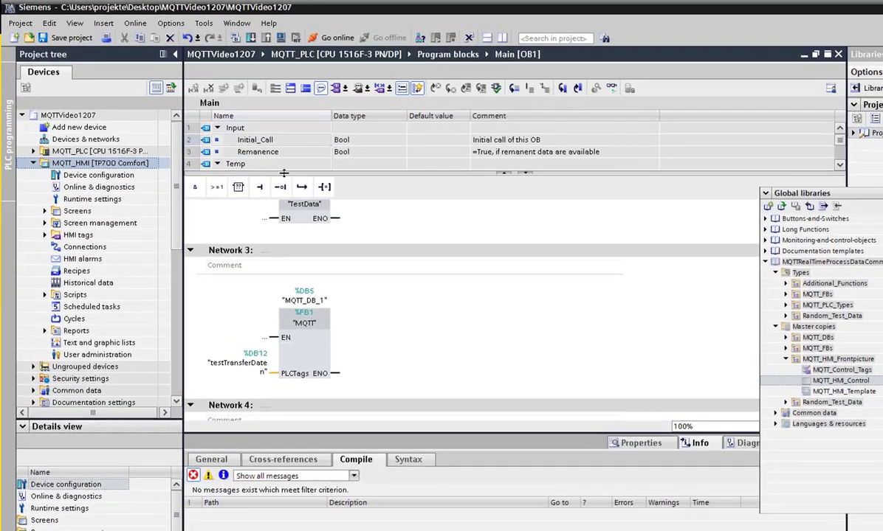
left_click(33, 163)
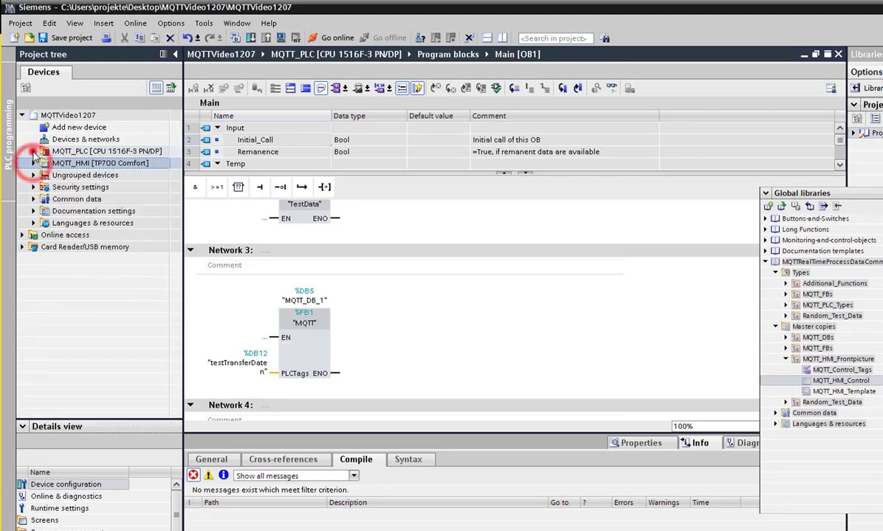
left_click(34, 151)
left_click(44, 187)
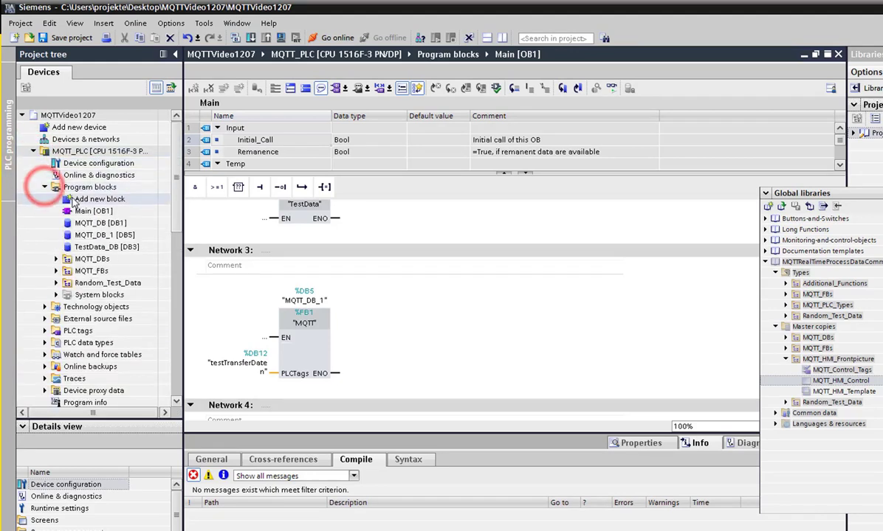
left_click(56, 258)
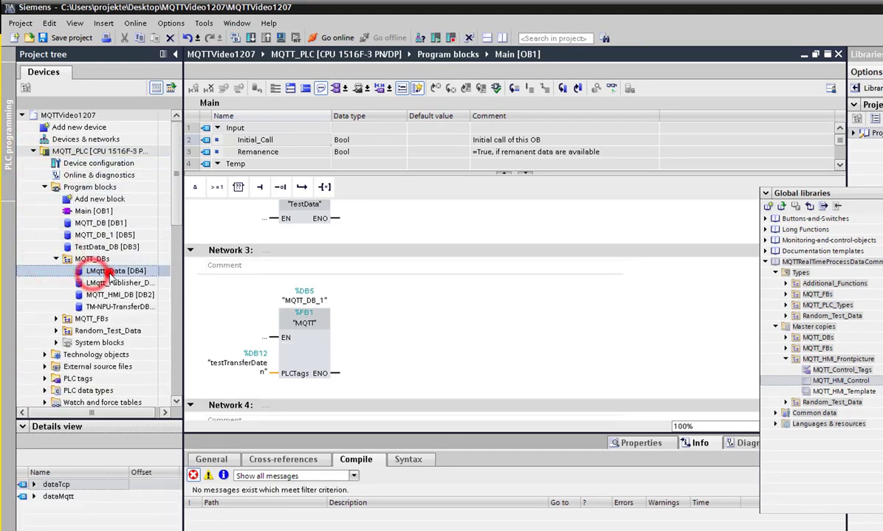
double_click(96, 272)
Expand dataTcp, dataMqtt and ipAdressBroker to inspect topic 'a/b' and the broker address bytes
left_click(228, 140)
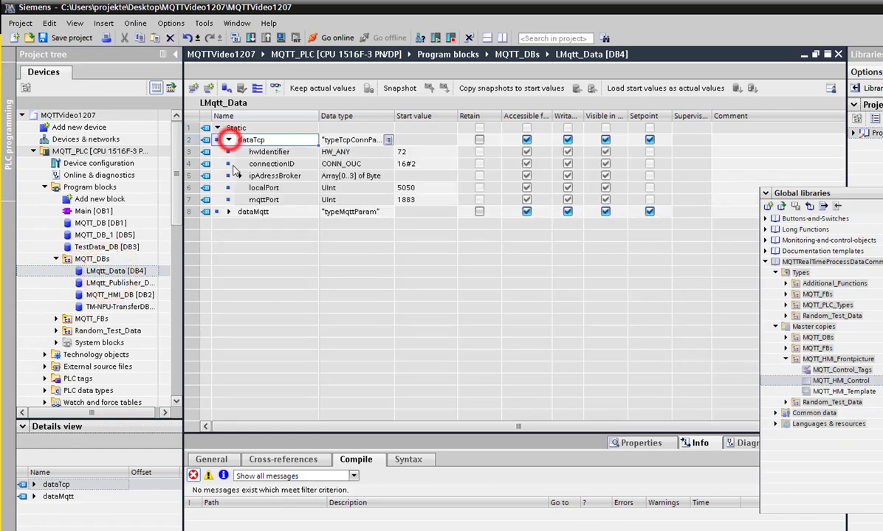
left_click(229, 211)
left_click(406, 331)
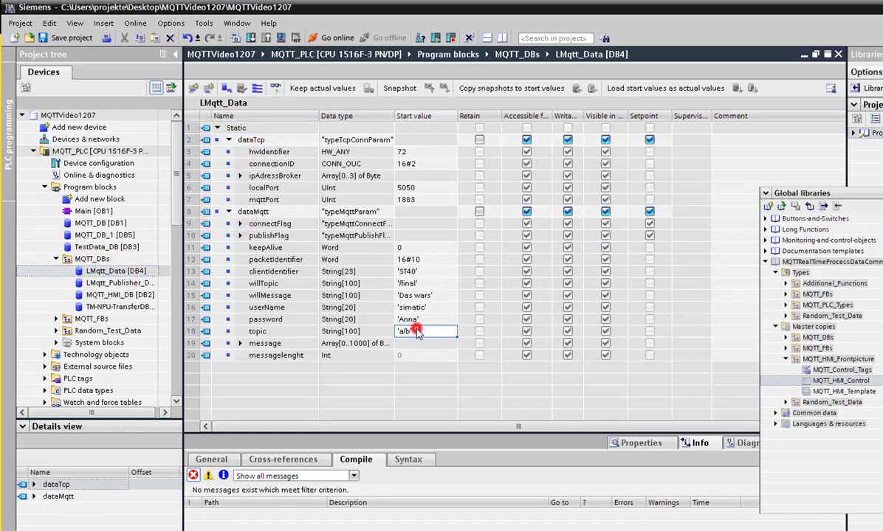
left_click(413, 151)
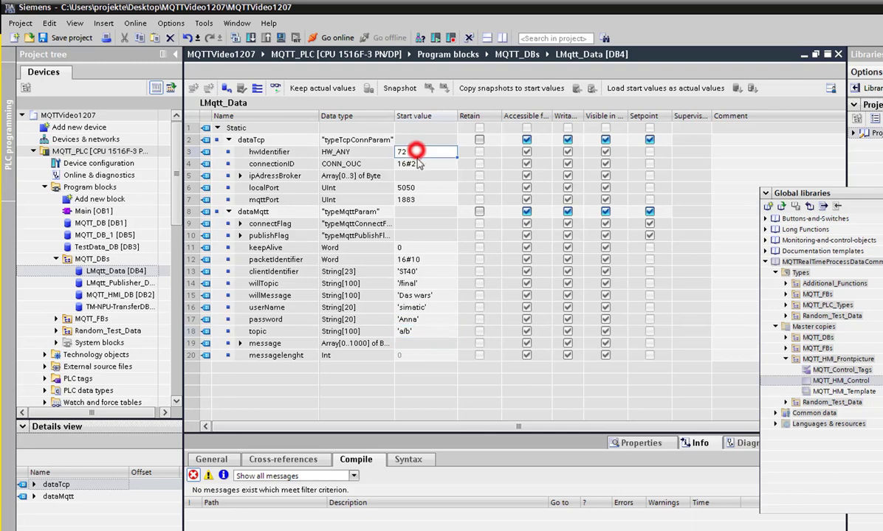
left_click(240, 175)
left_click(423, 188)
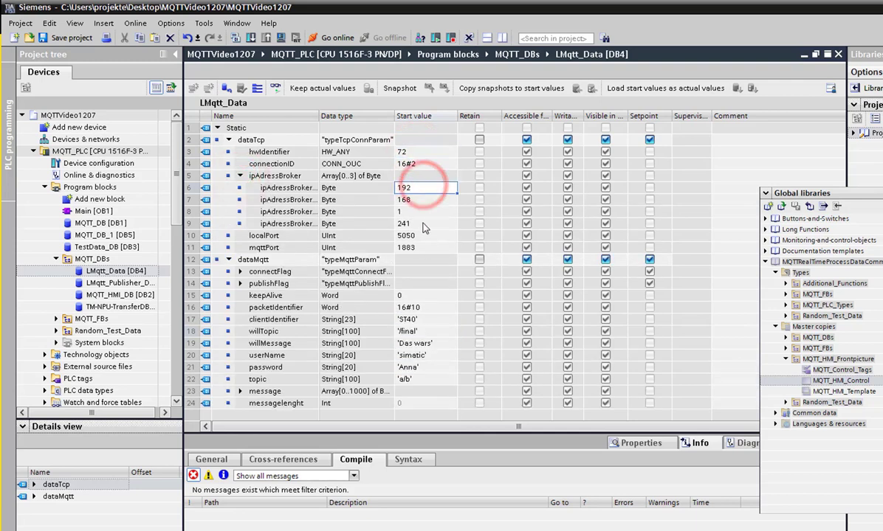
Monitor LMqtt_Data online, note hwIdentifier reads 64, and disable MQTT in the runtime
left_click(274, 89)
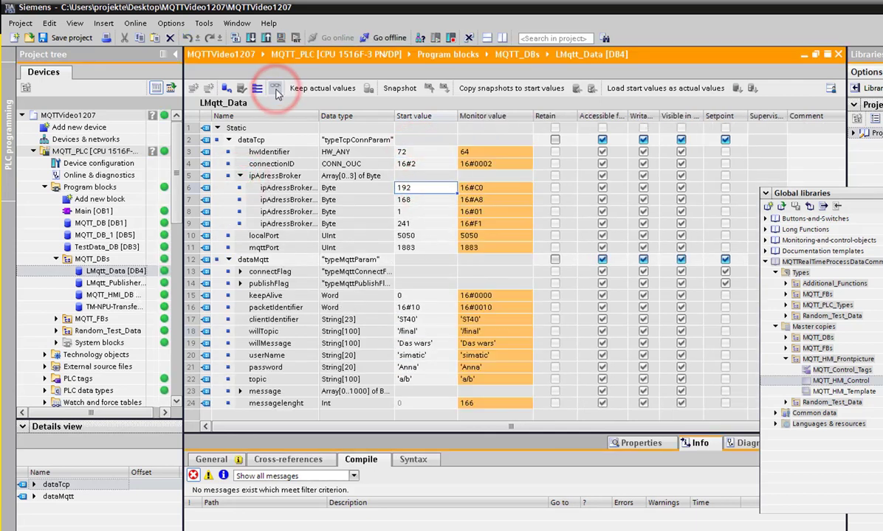
left_click(485, 151)
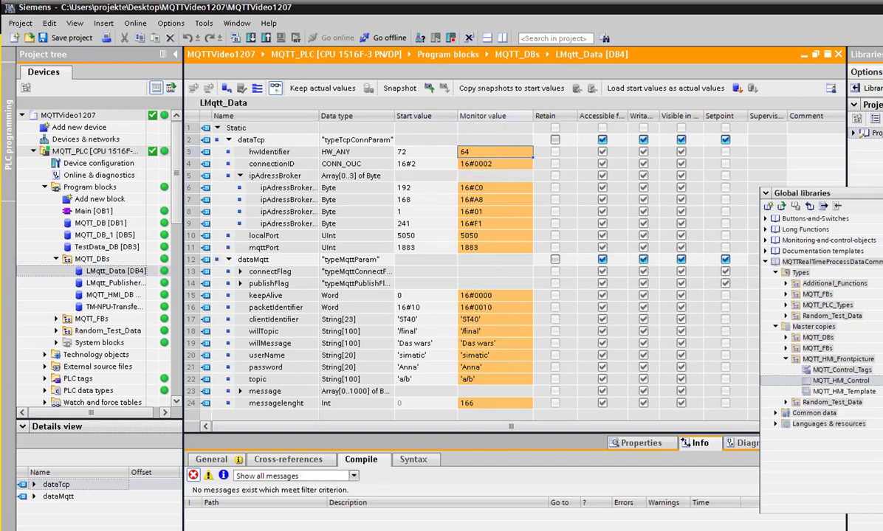
left_click(453, 526)
left_click(550, 398)
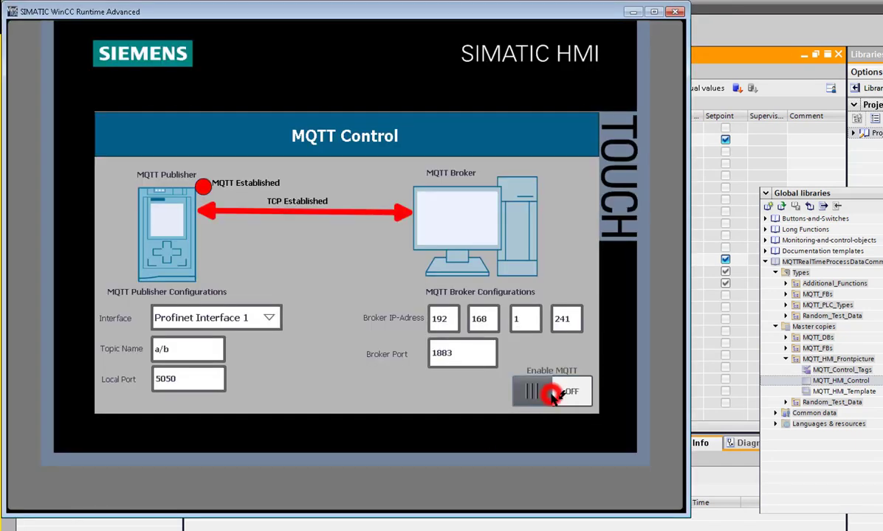
left_click(746, 10)
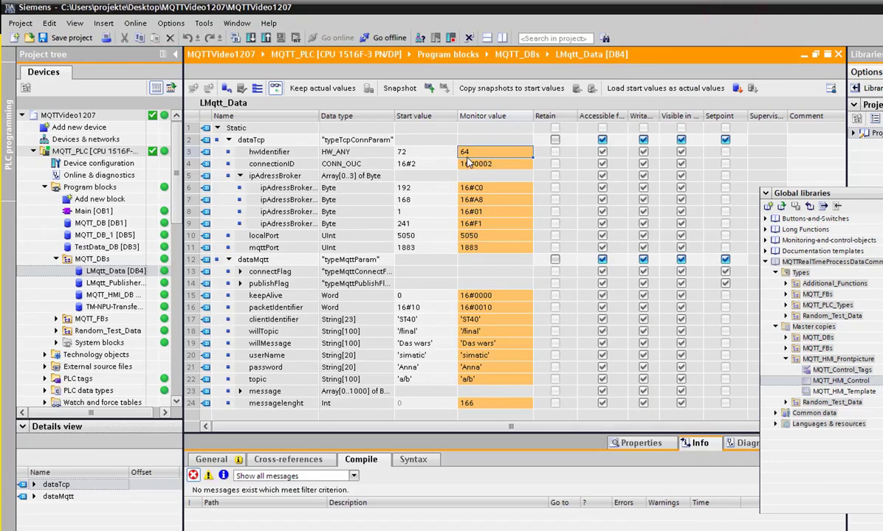
key("alt+Tab")
Select Profinet Interface 2 and confirm hwIdentifier's live value changes to 72
left_click(267, 317)
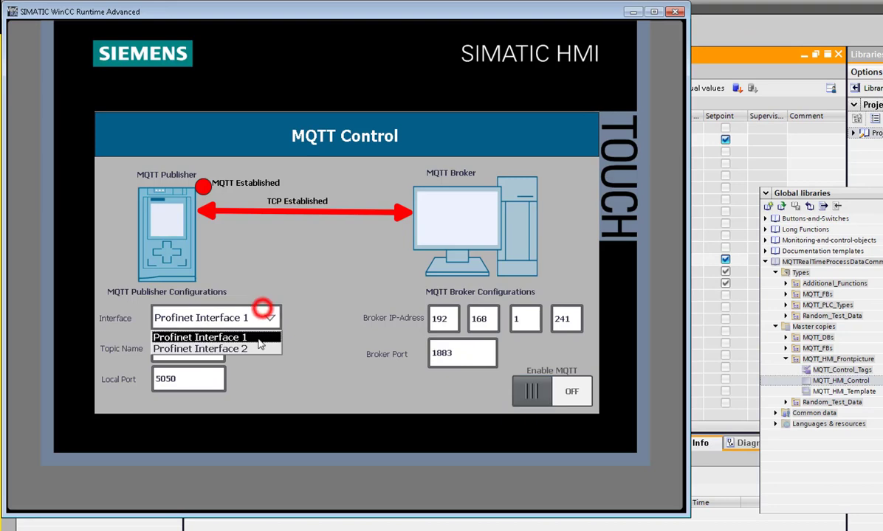
left_click(253, 350)
left_click(727, 12)
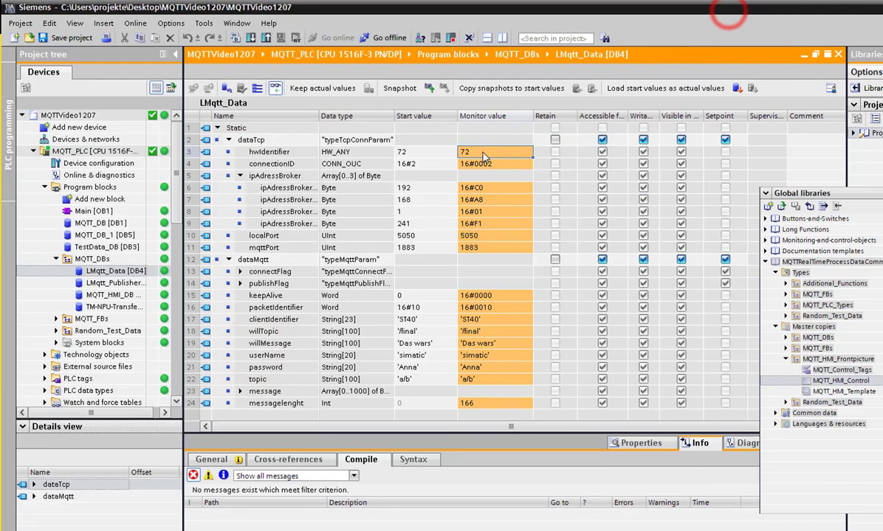
left_click(432, 144)
left_click(484, 149)
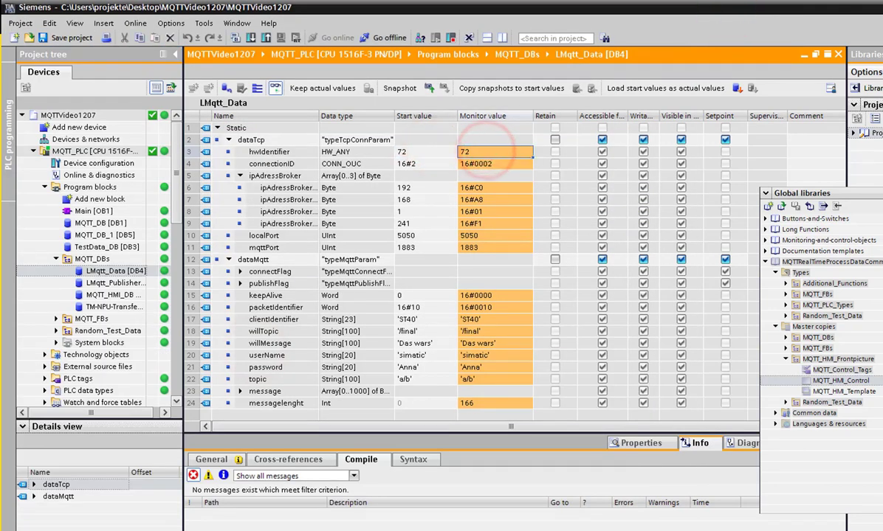
Restore Profinet Interface 1 and re-enable MQTT in the runtime
key("alt+Tab")
left_click(267, 316)
left_click(254, 335)
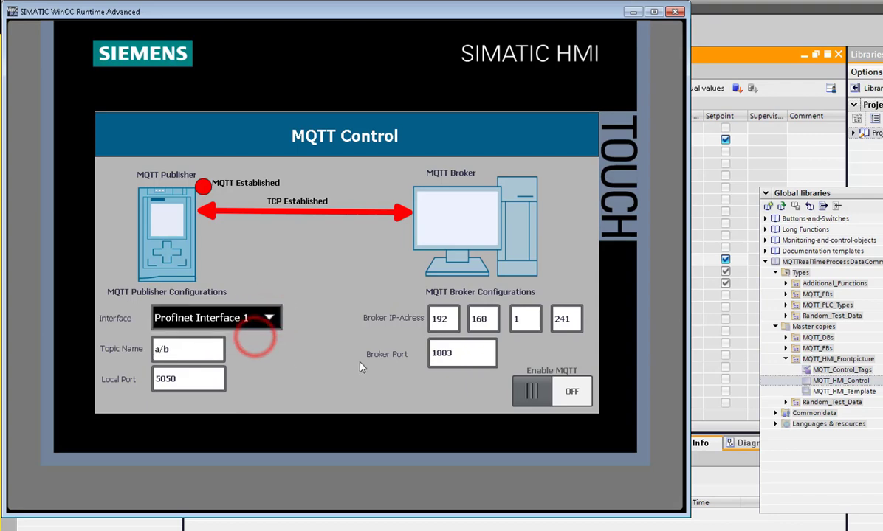
left_click(565, 391)
left_click(729, 9)
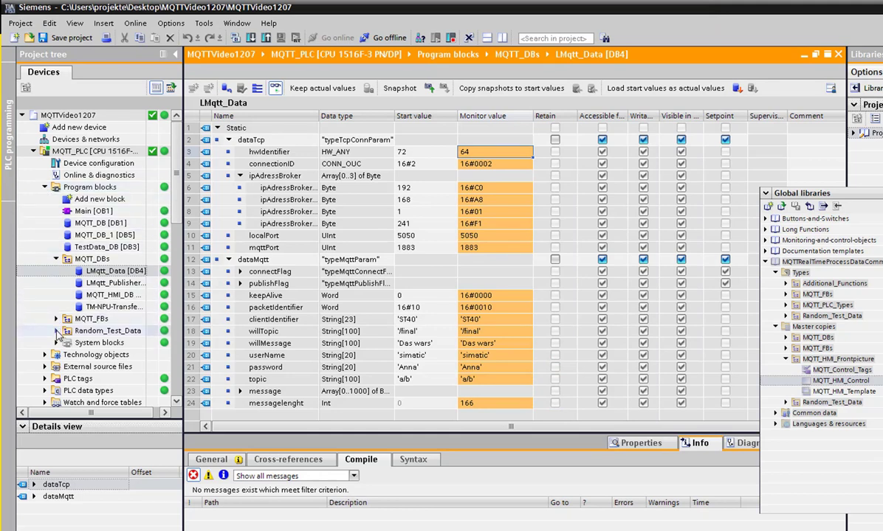
Expand the message array and browse its live byte values like 16#01, 16#02 and 16#5F
left_click(240, 391)
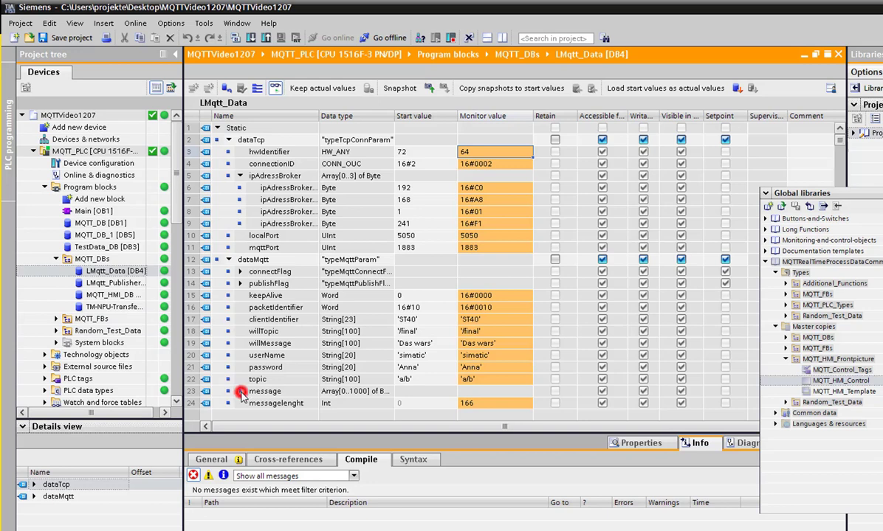
left_click(365, 331)
scroll(366, 336, "down", 1)
scroll(361, 325, "down", 5)
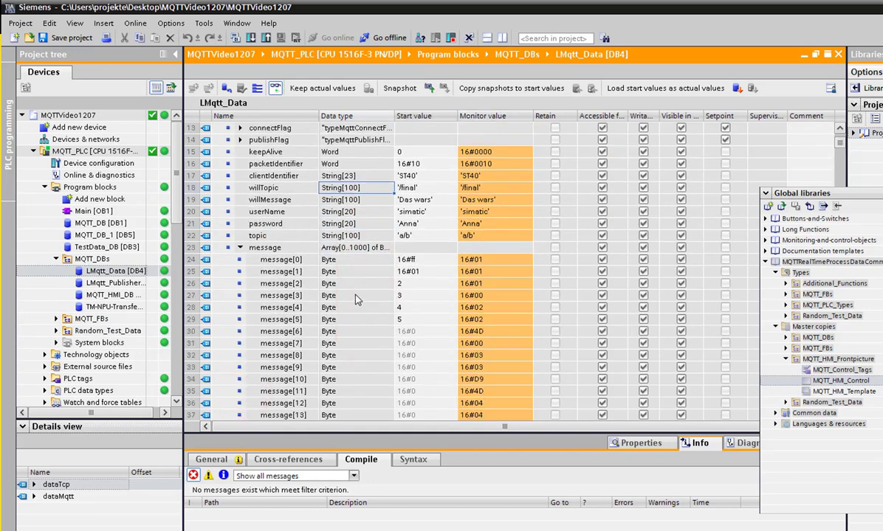
scroll(352, 283, "down", 1)
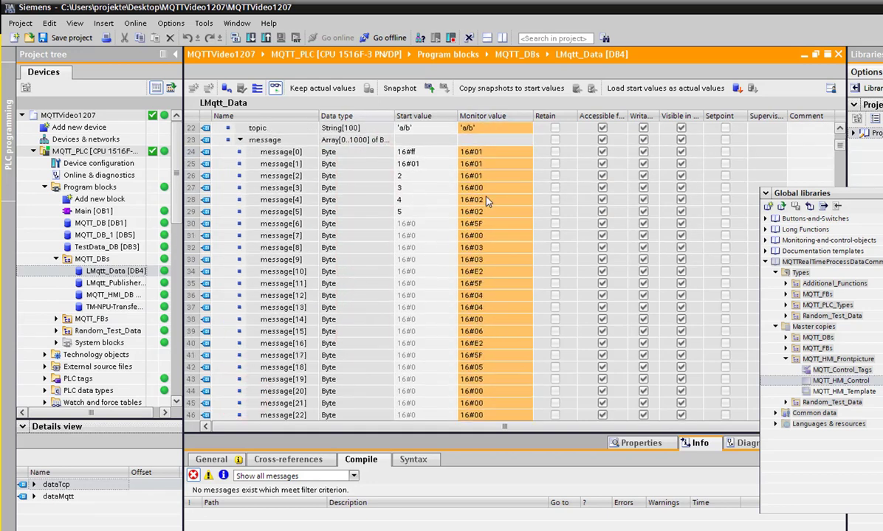